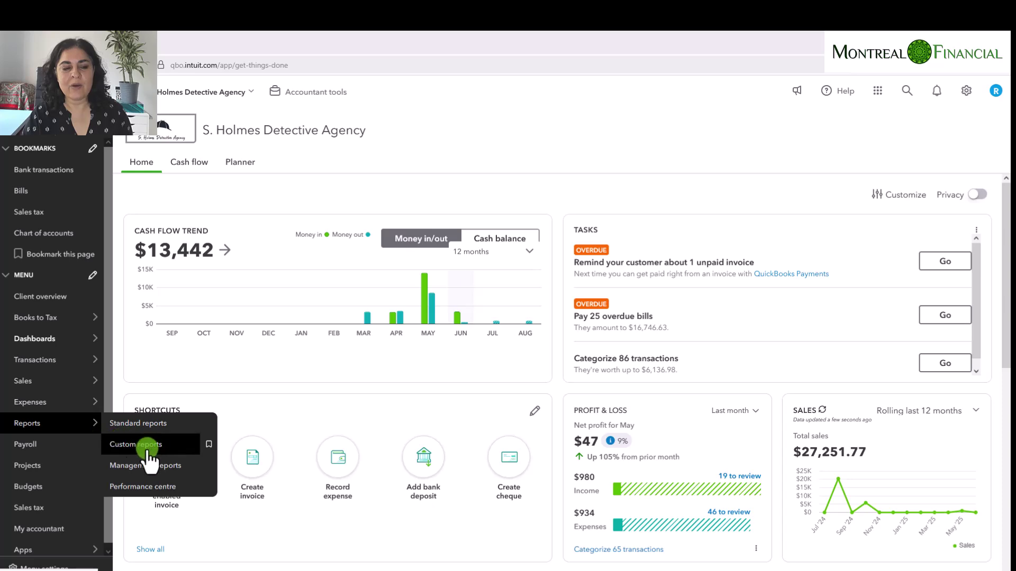
Open the Profit and Loss report from the standard reports and run it for This Fiscal Year
left_click(146, 424)
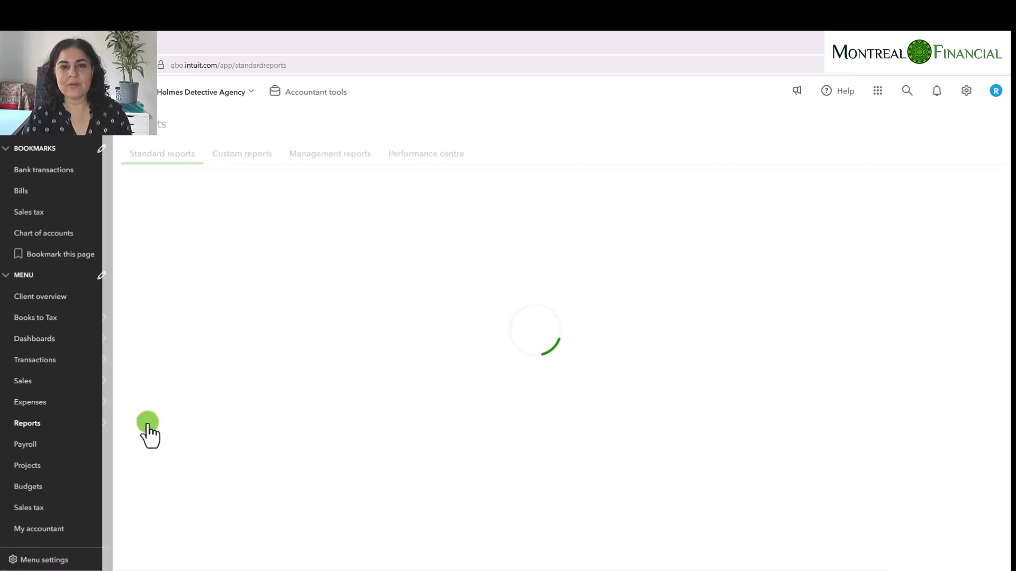
left_click(170, 289)
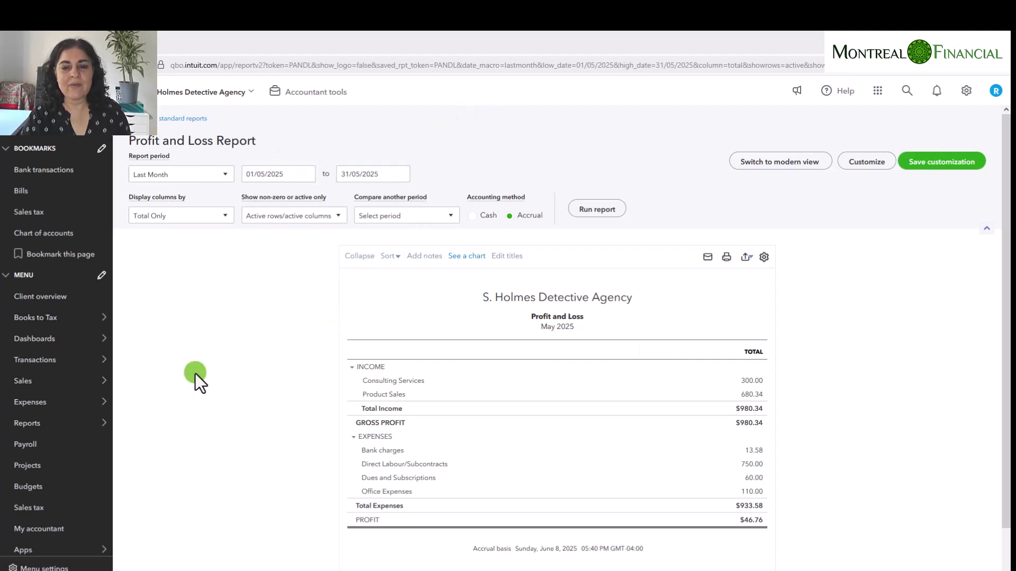
left_click(200, 177)
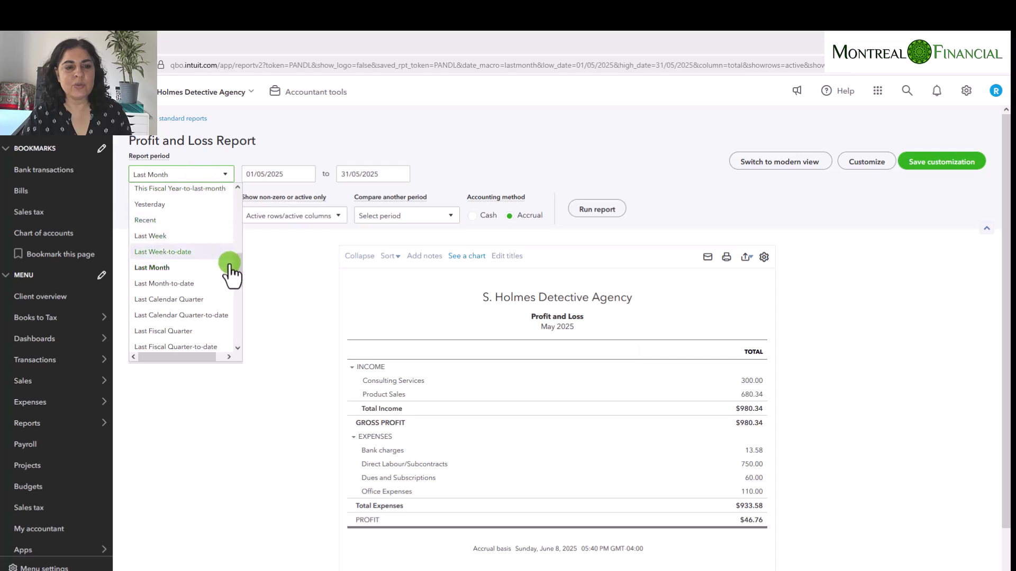
left_click_drag(237, 281, 237, 208)
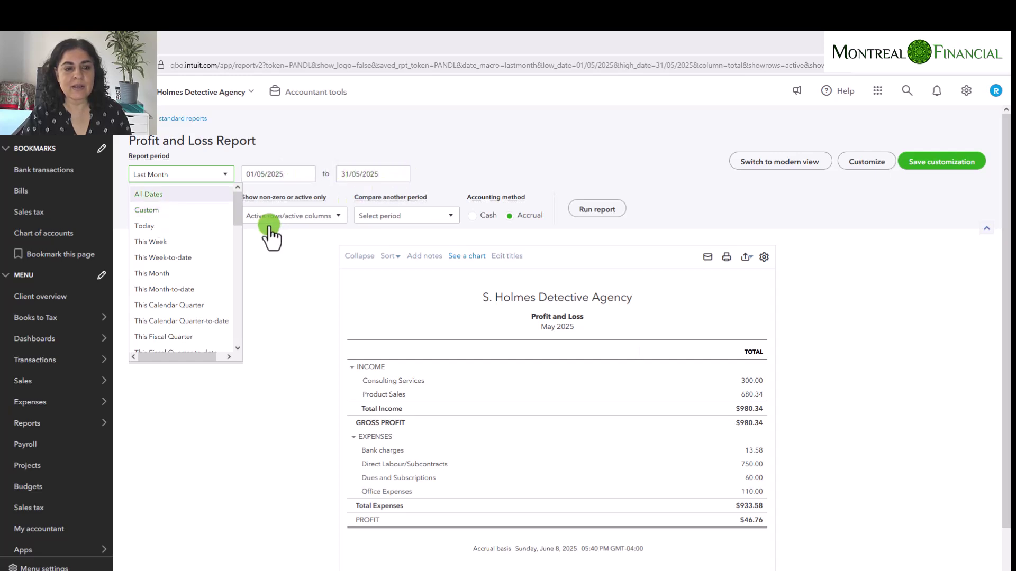
scroll(186, 302, "down", 2)
scroll(186, 301, "down", 2)
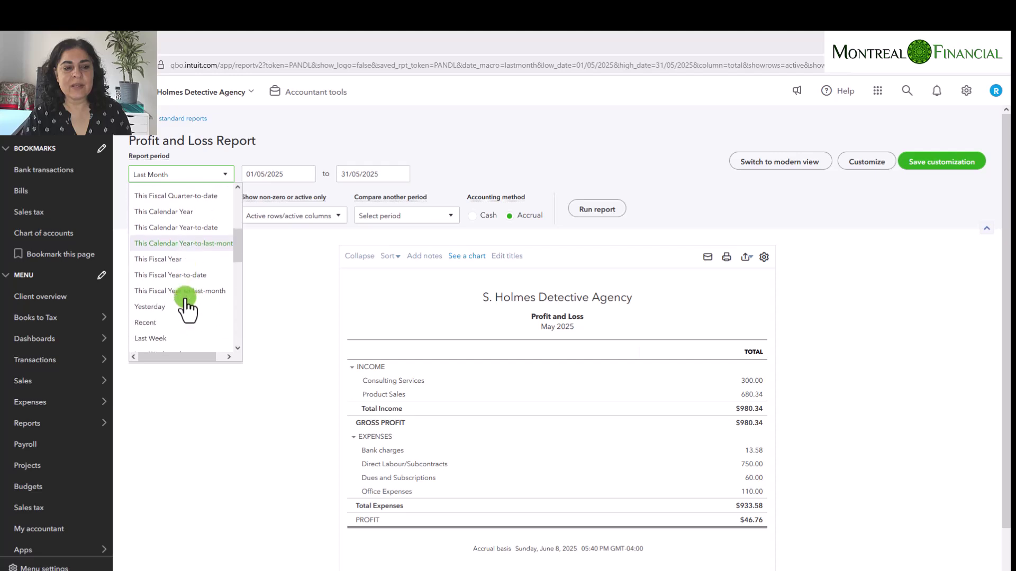
left_click(169, 255)
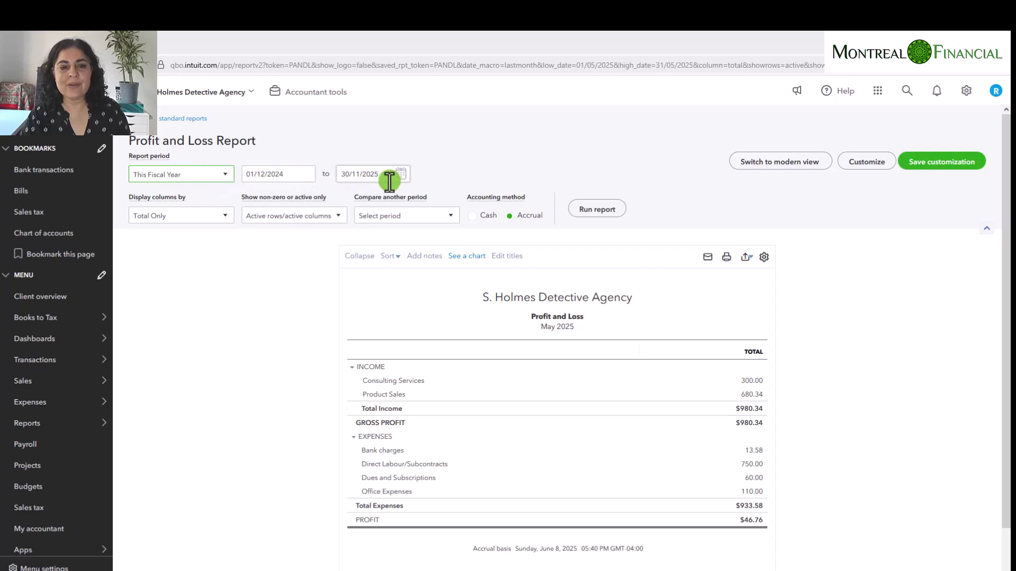
left_click(597, 210)
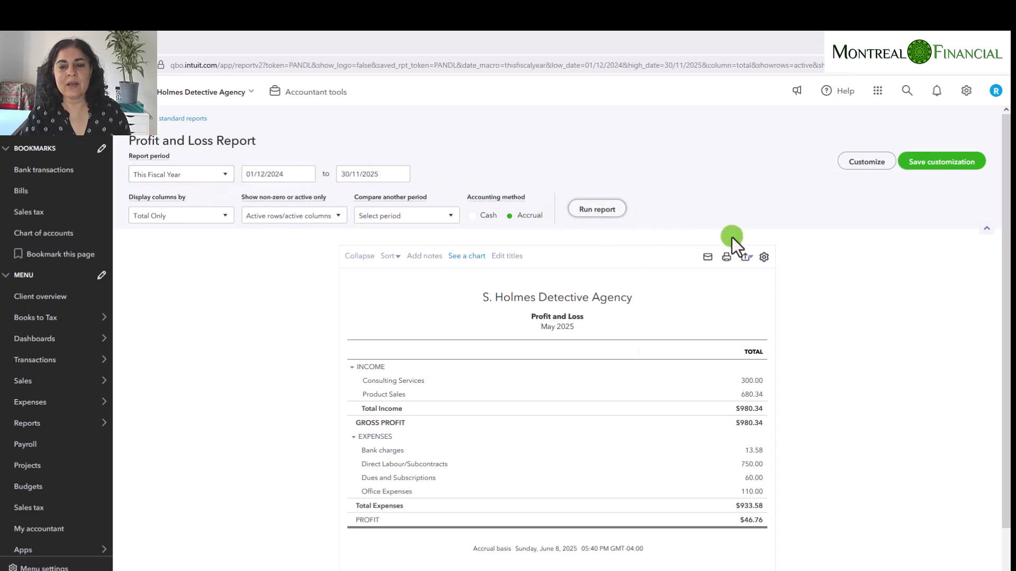
scroll(757, 286, "down", 2)
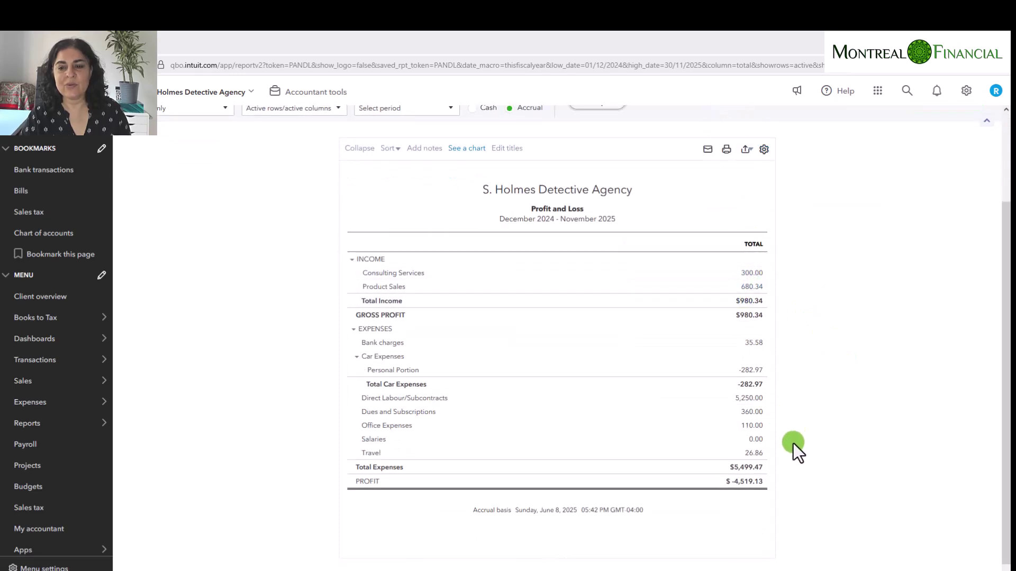
scroll(834, 330, "up", 2)
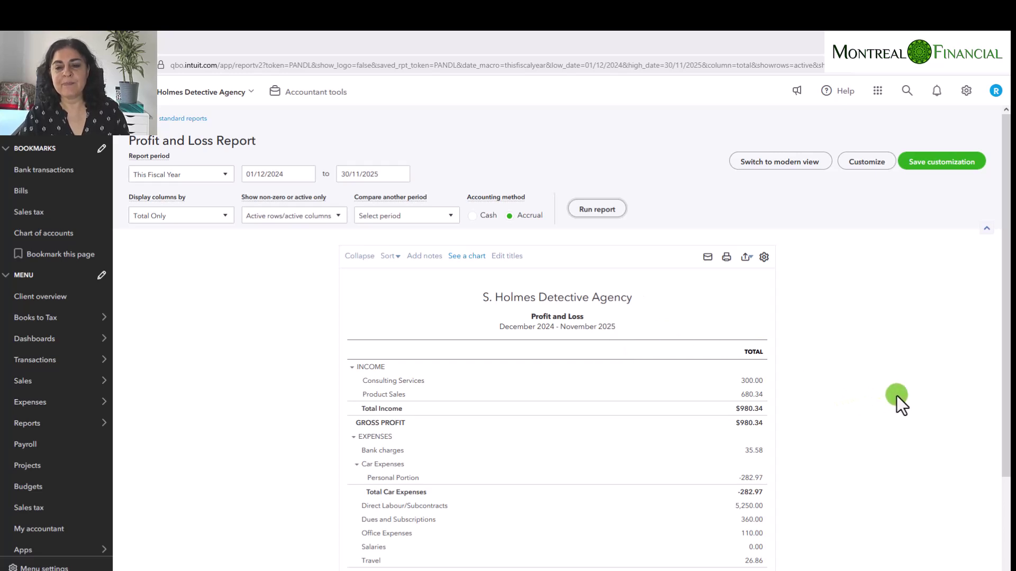
Add a Previous year (PY) comparison to the Profit and Loss report and run it
left_click(426, 217)
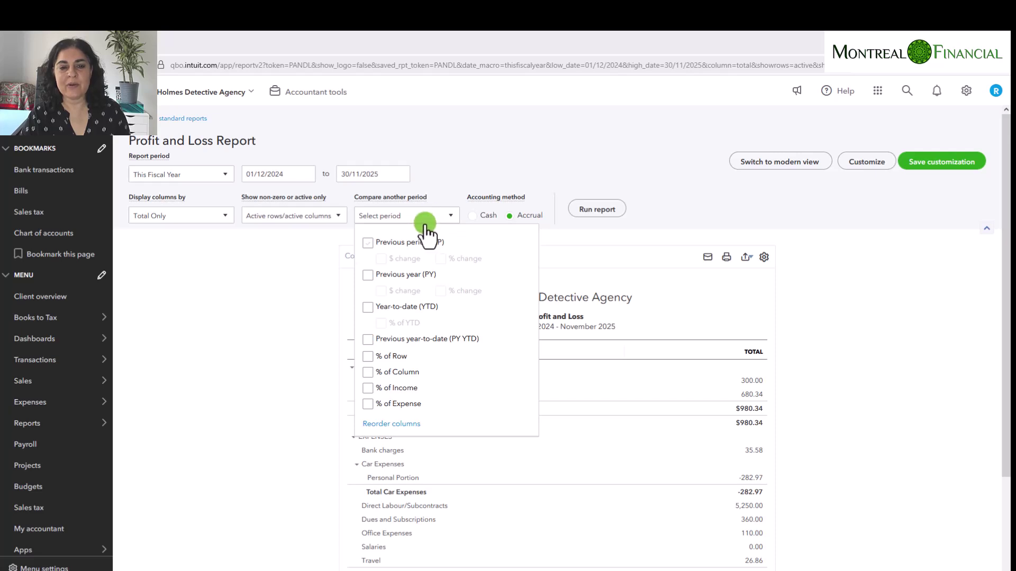
left_click(367, 276)
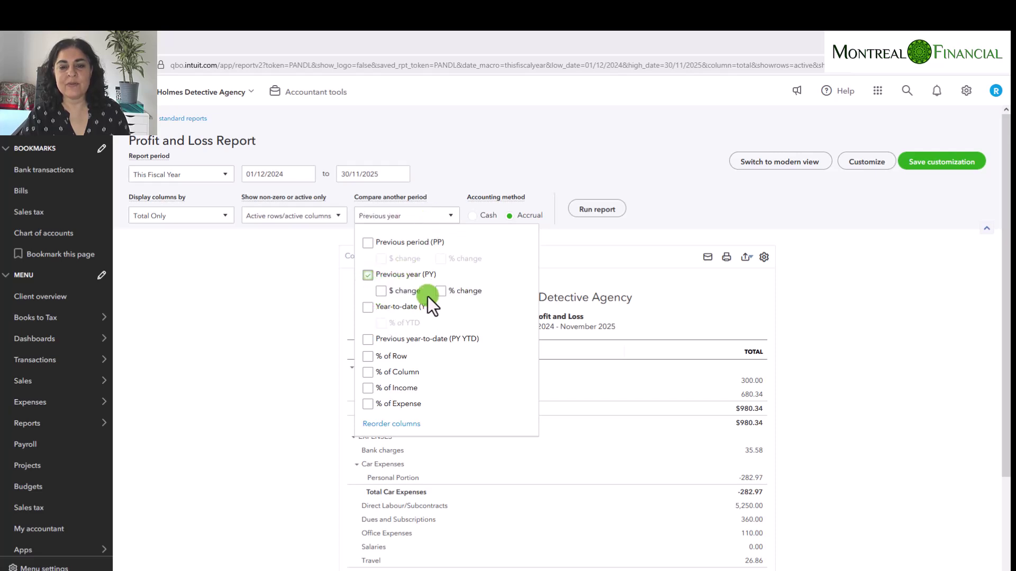
left_click(597, 214)
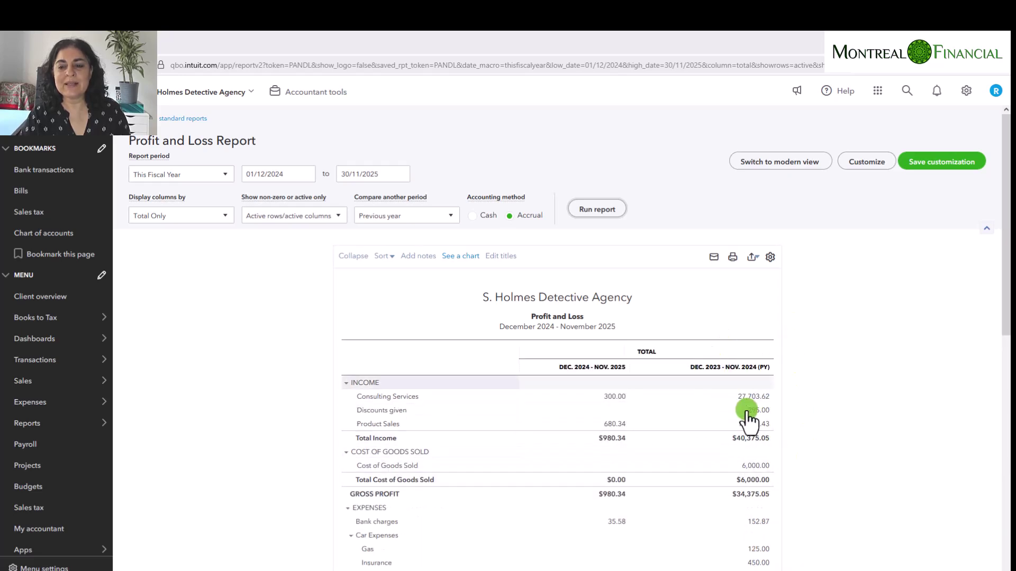
scroll(843, 462, "down", 3)
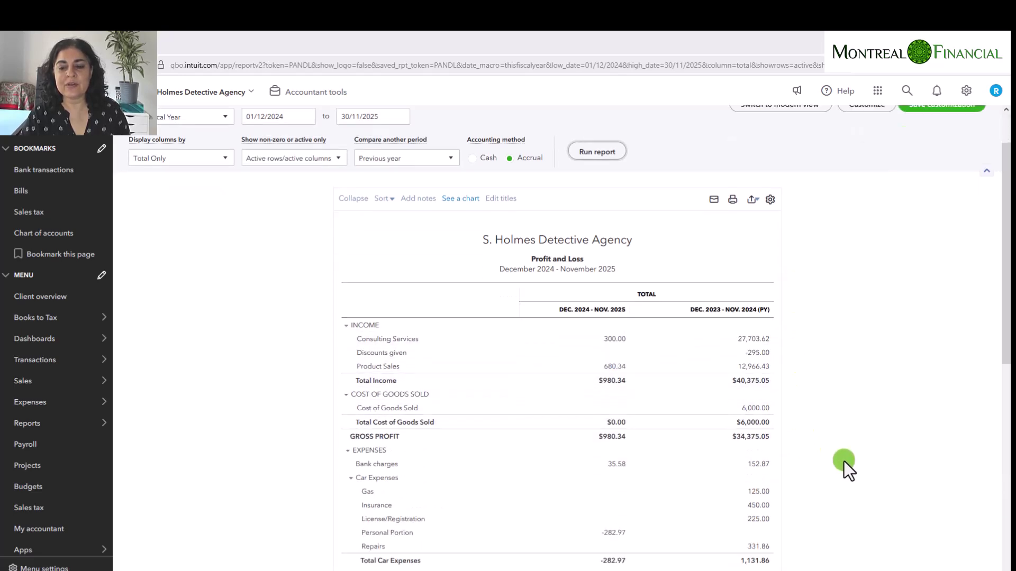
scroll(844, 462, "up", 3)
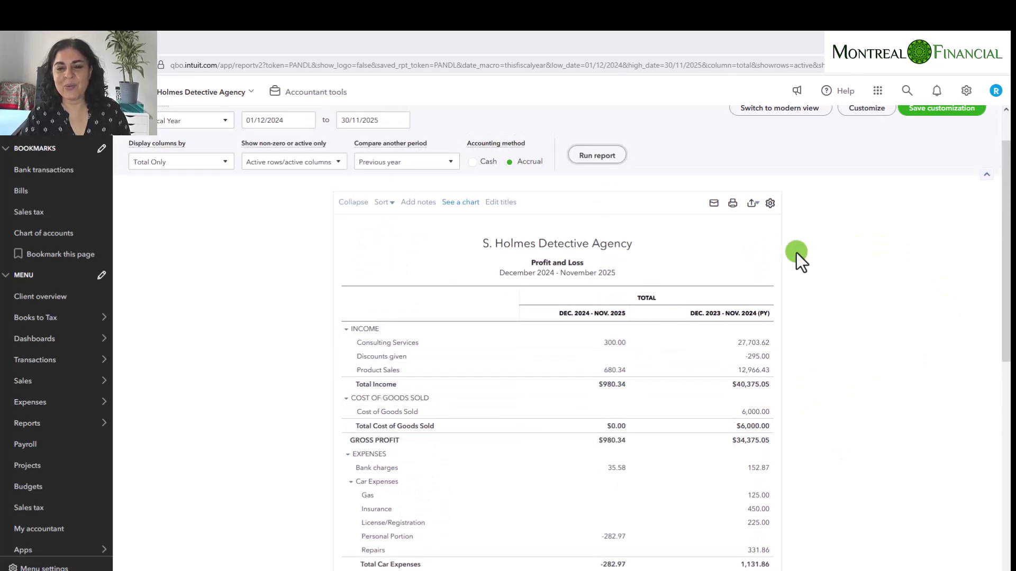
scroll(951, 449, "up", 1)
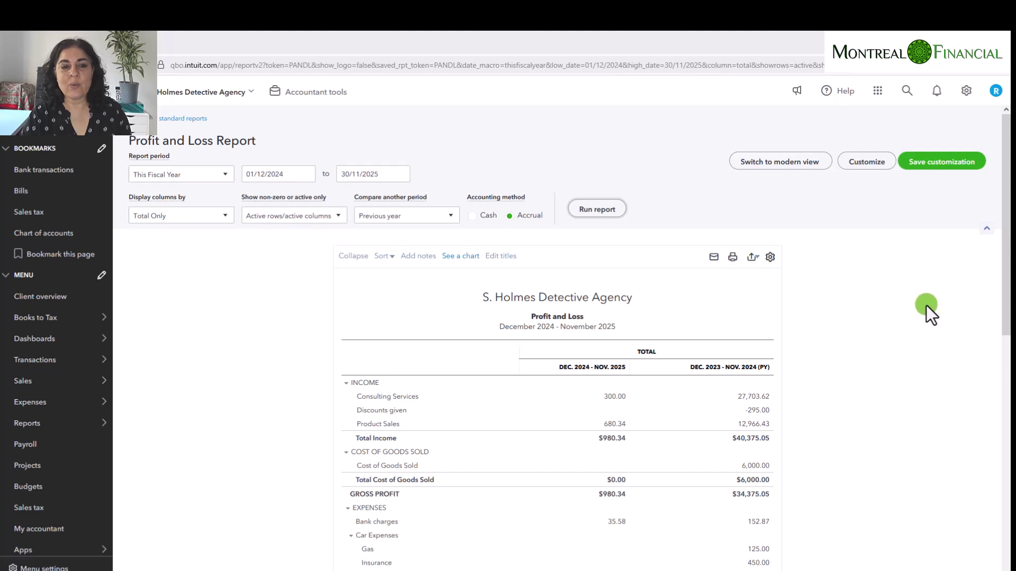
Set the start date of the report period to 01/12/2020
left_click(260, 178)
left_click(307, 174)
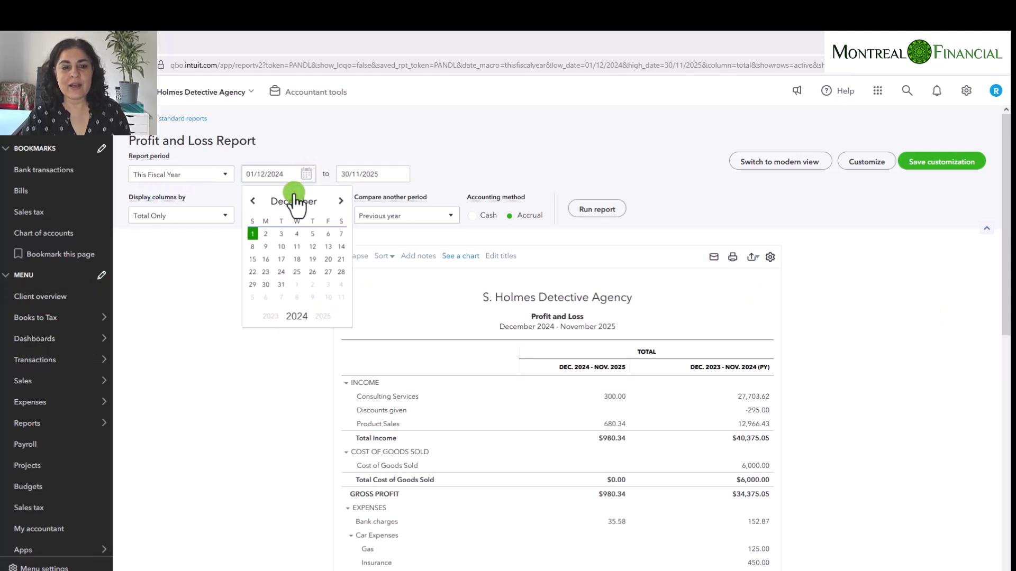
left_click(271, 319)
left_click(271, 319)
left_click(271, 320)
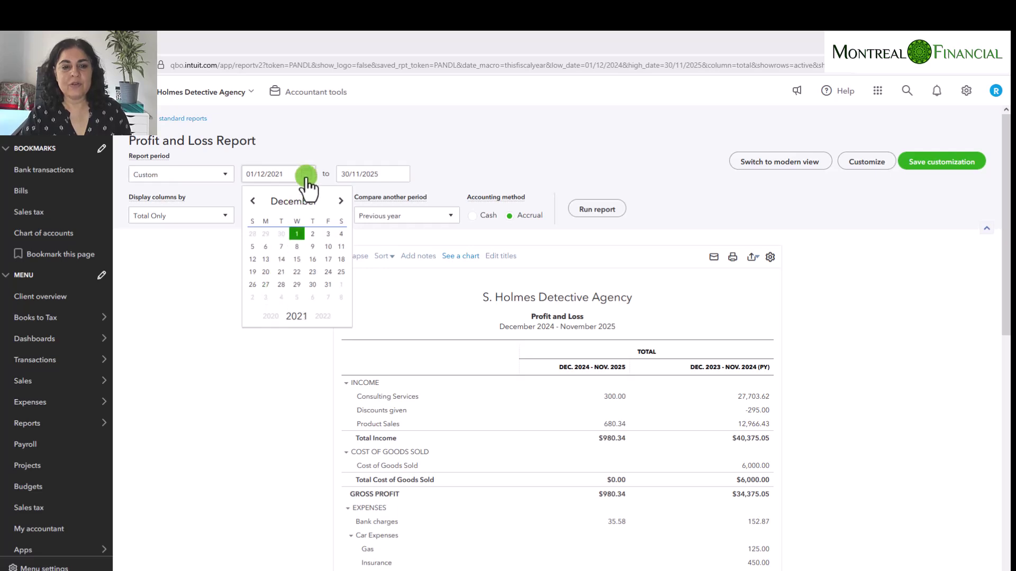
left_click(271, 317)
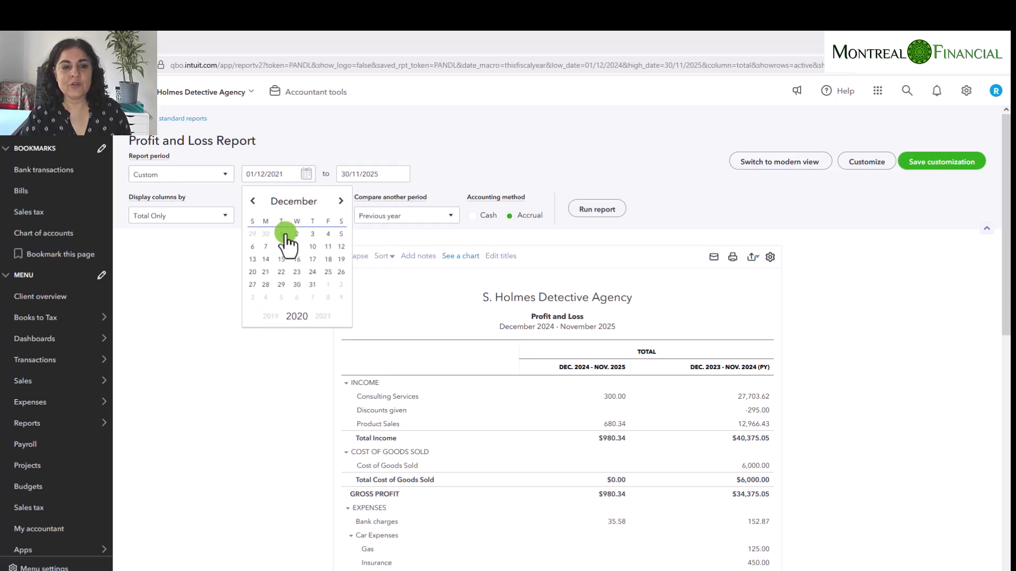
left_click(284, 235)
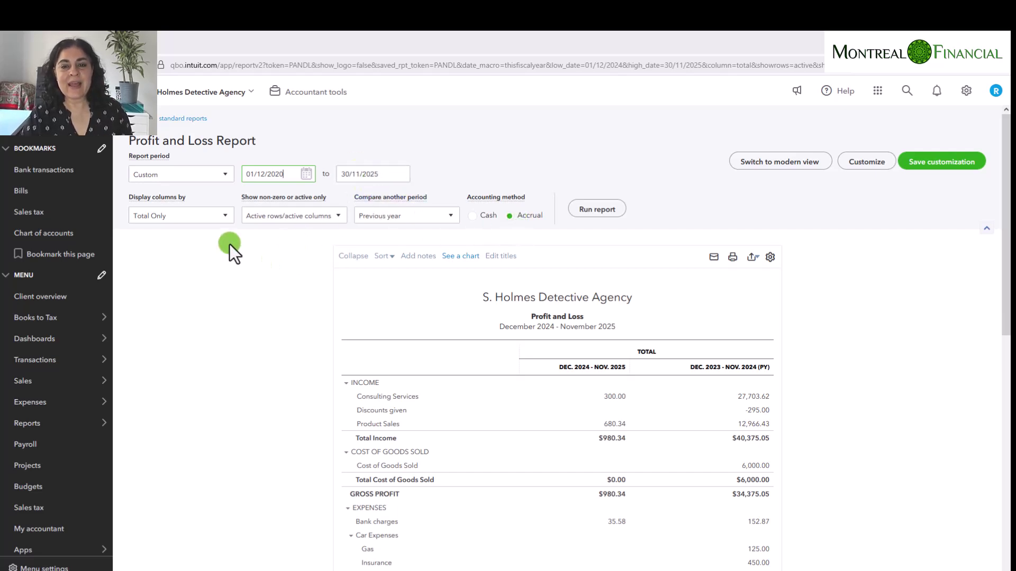
Display the report columns by Fiscal Years and run the report
left_click(189, 217)
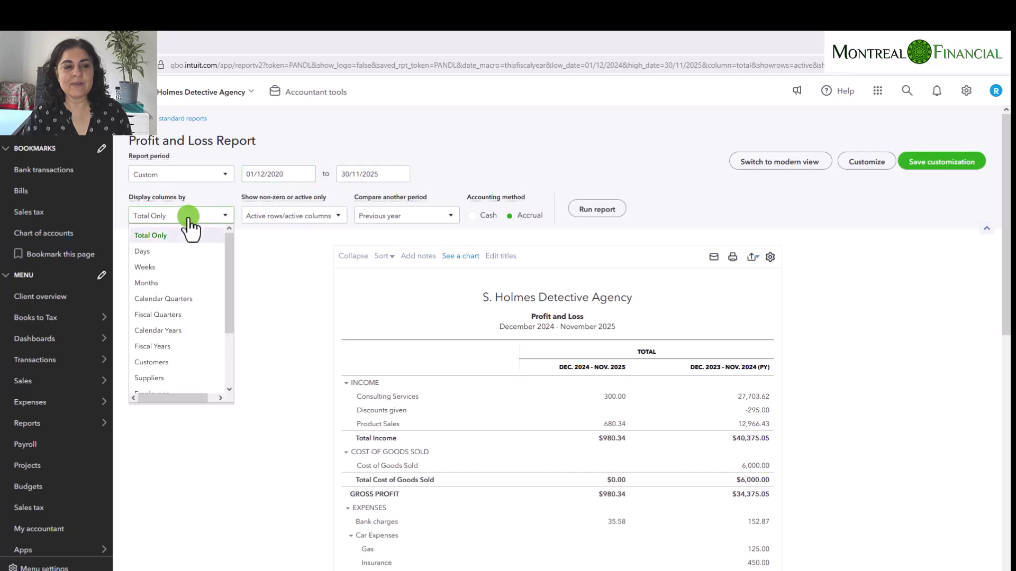
left_click(169, 347)
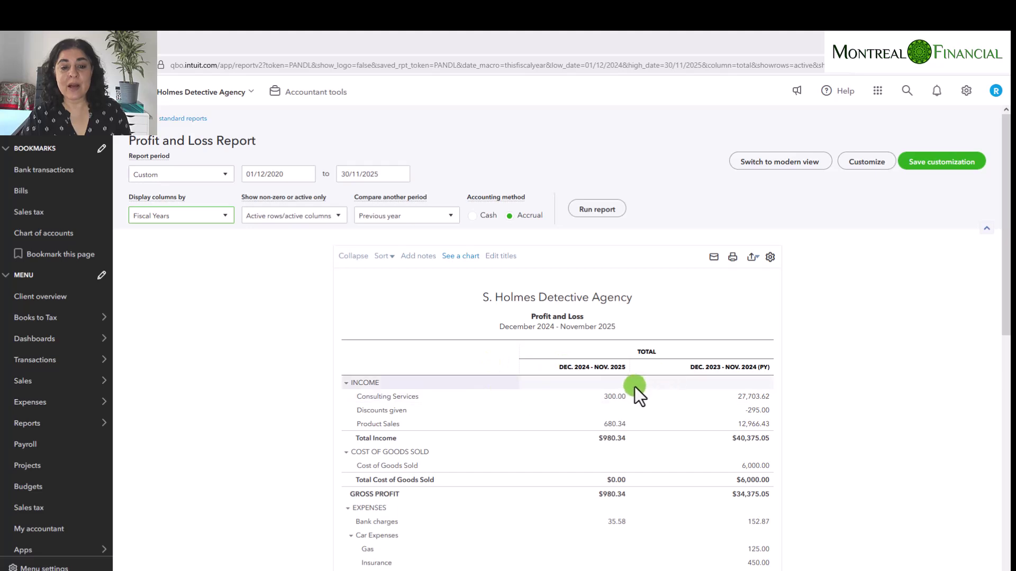
left_click(597, 210)
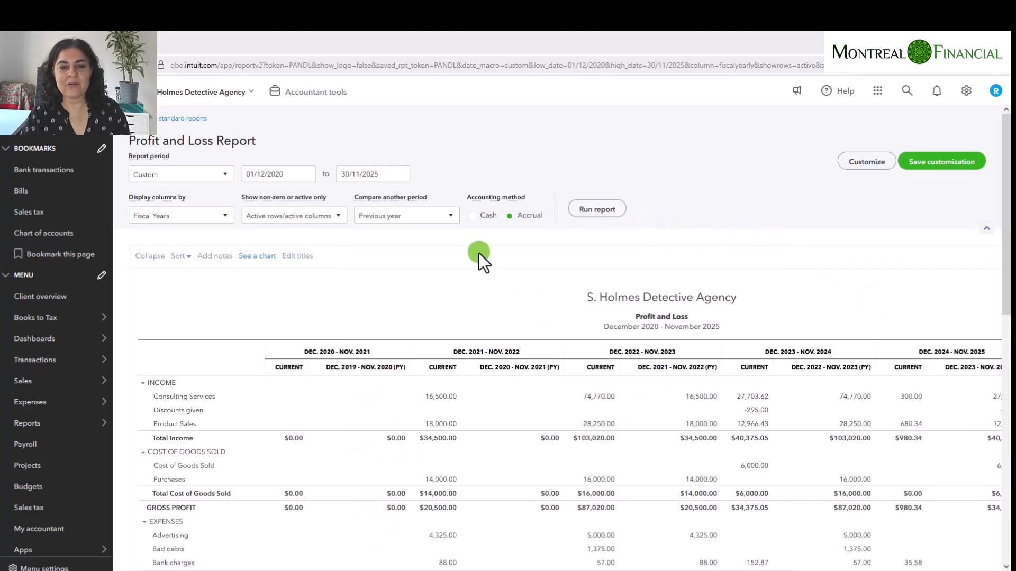
Remove the Previous year (PY) comparison, rerun the report and review the figures for each fiscal year
left_click(421, 217)
left_click(374, 309)
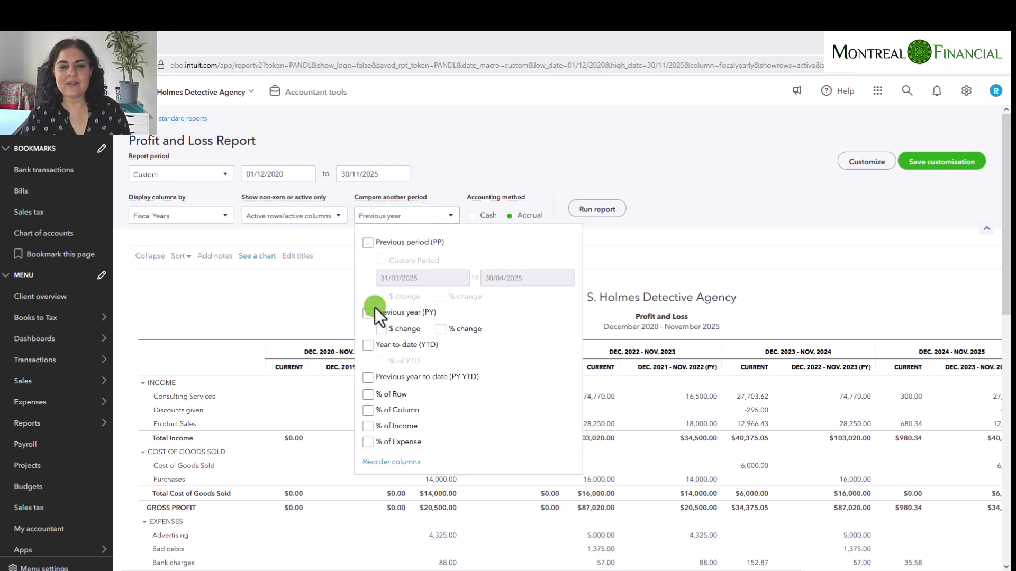
left_click(367, 317)
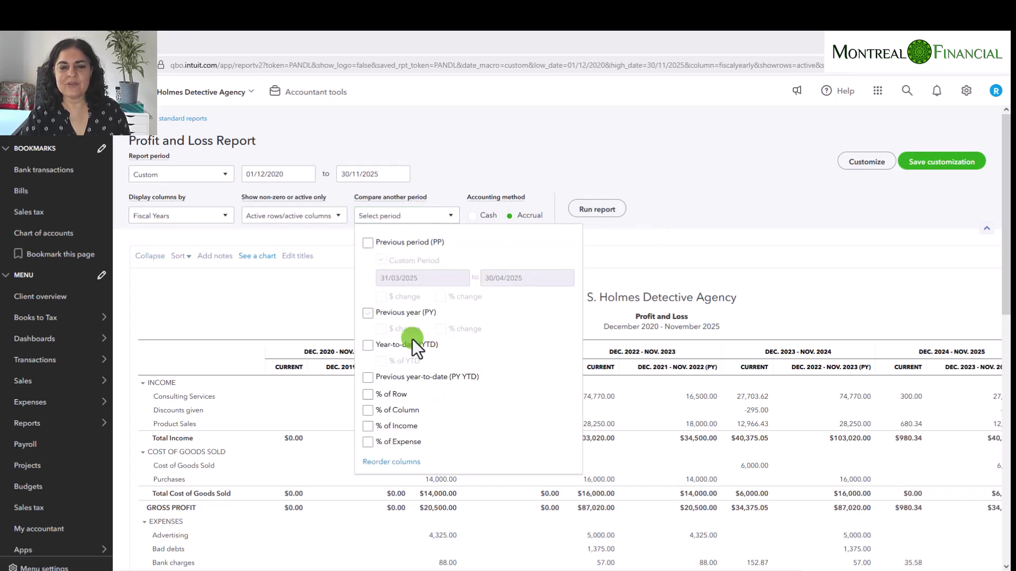
left_click(598, 209)
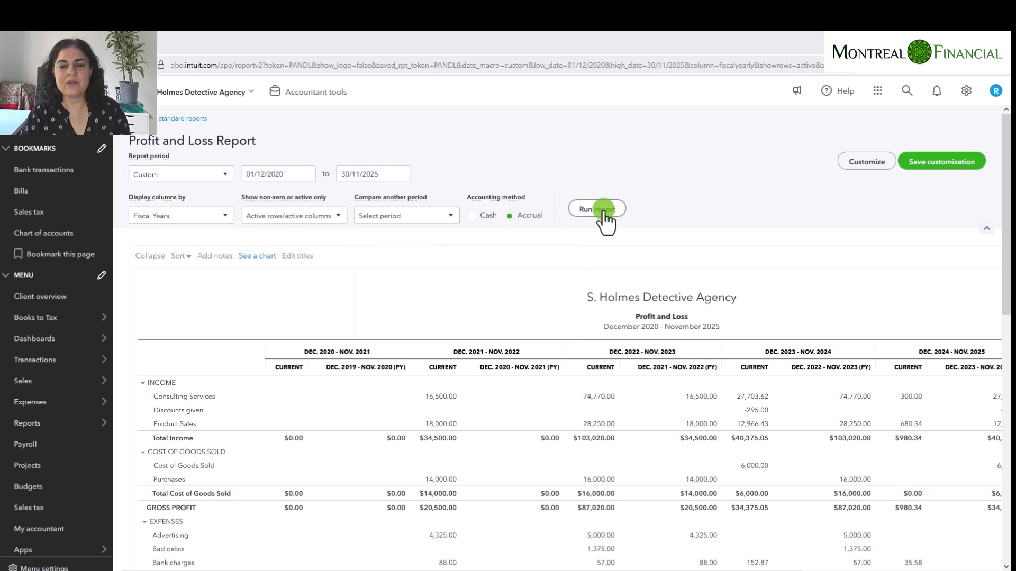
scroll(916, 348, "down", 2)
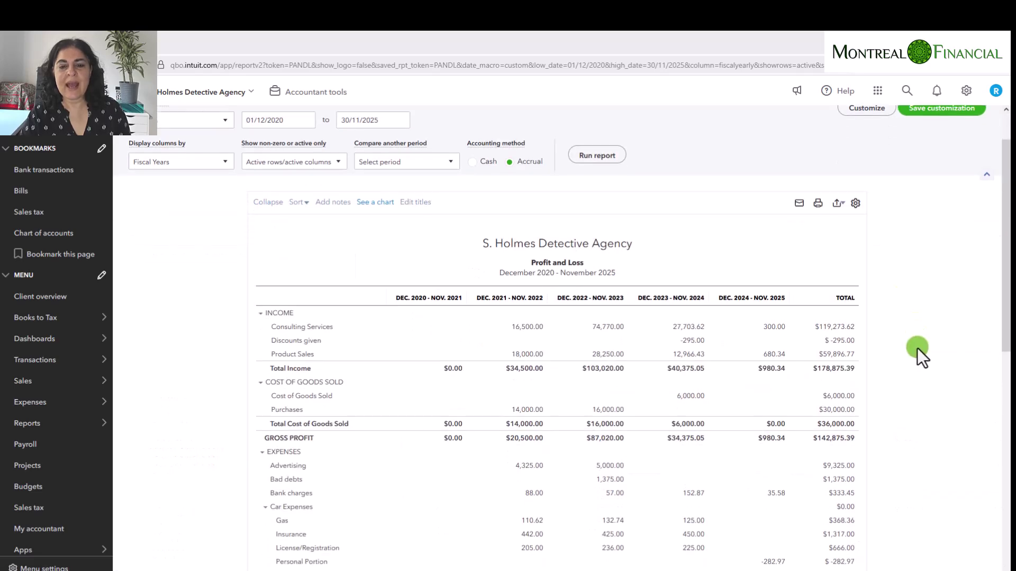
scroll(960, 356, "down", 5)
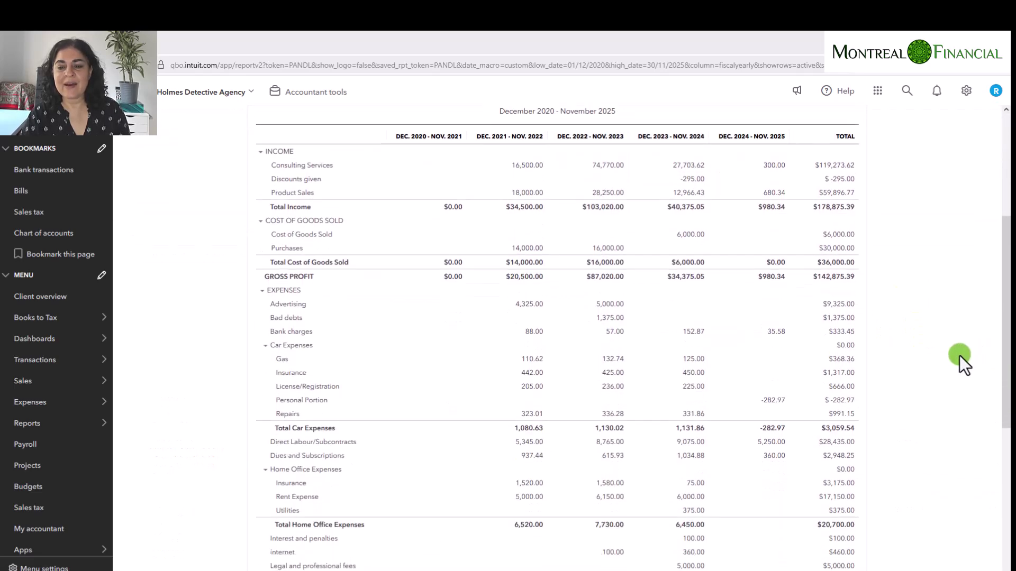
scroll(971, 459, "up", 8)
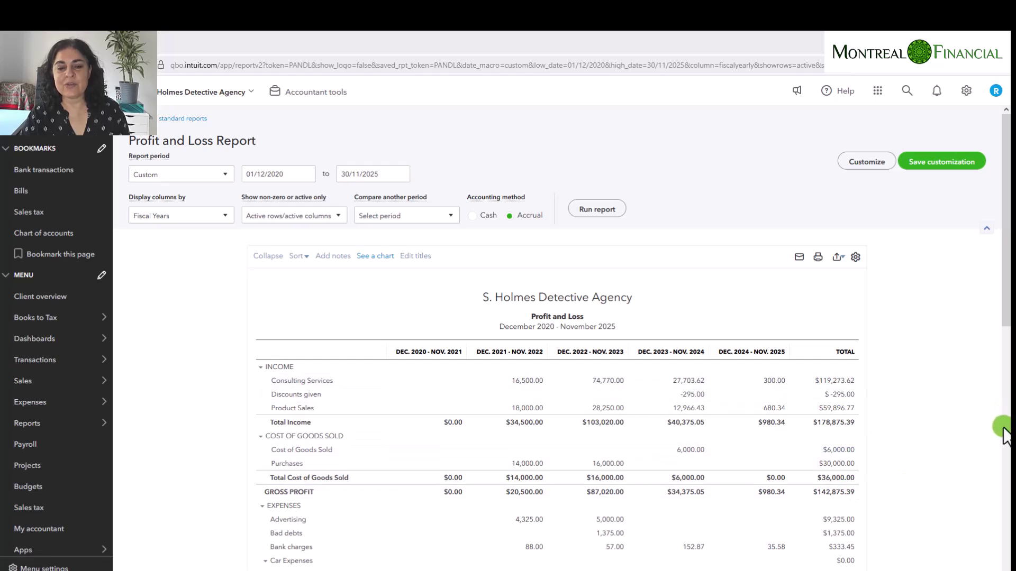
scroll(1005, 421, "down", 10)
scroll(1003, 431, "up", 10)
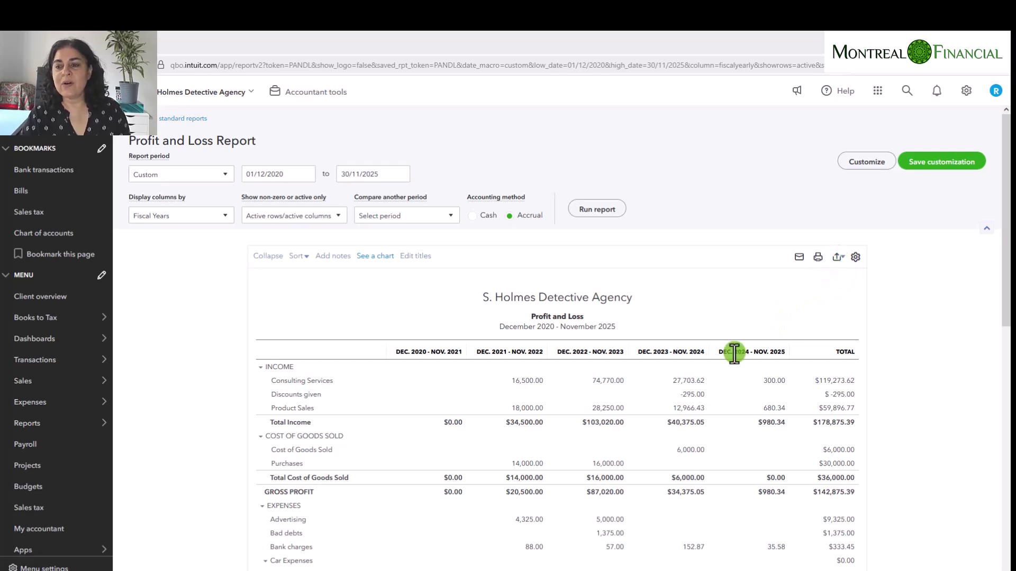
View the export options available for the Profit and Loss report
left_click(836, 258)
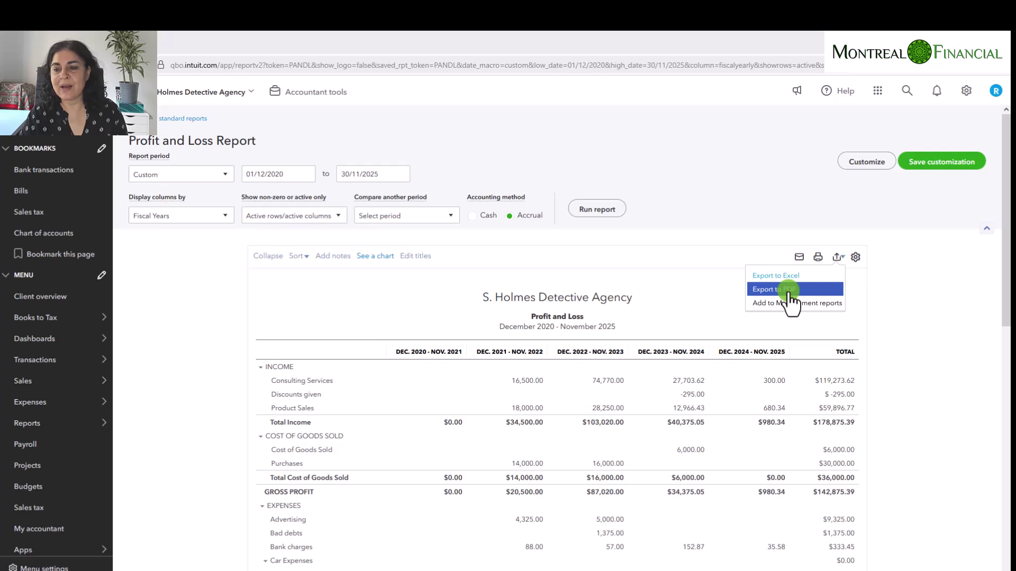
left_click(944, 312)
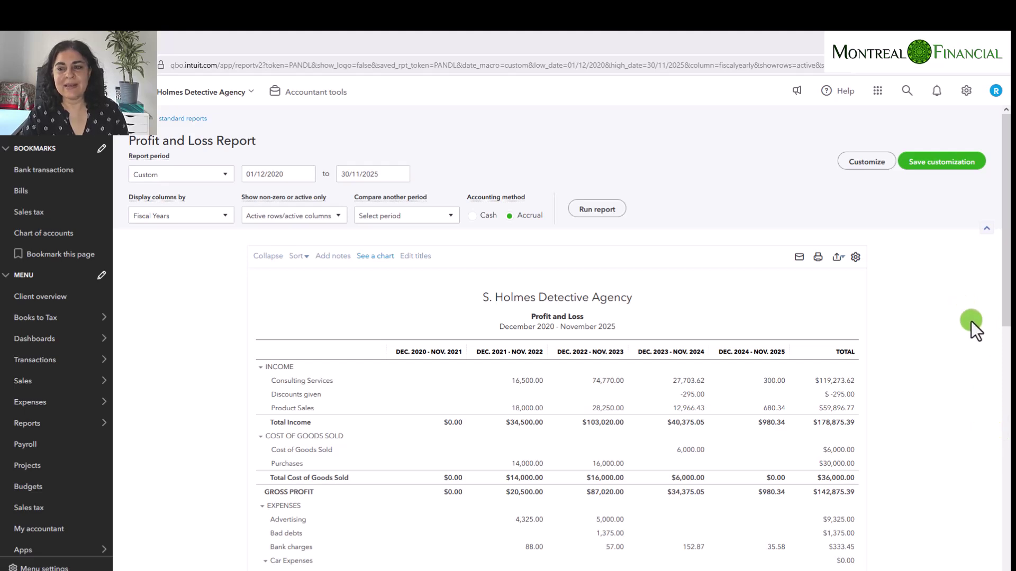
Display the report columns by Fiscal Quarters and run the report
left_click(199, 217)
left_click(199, 217)
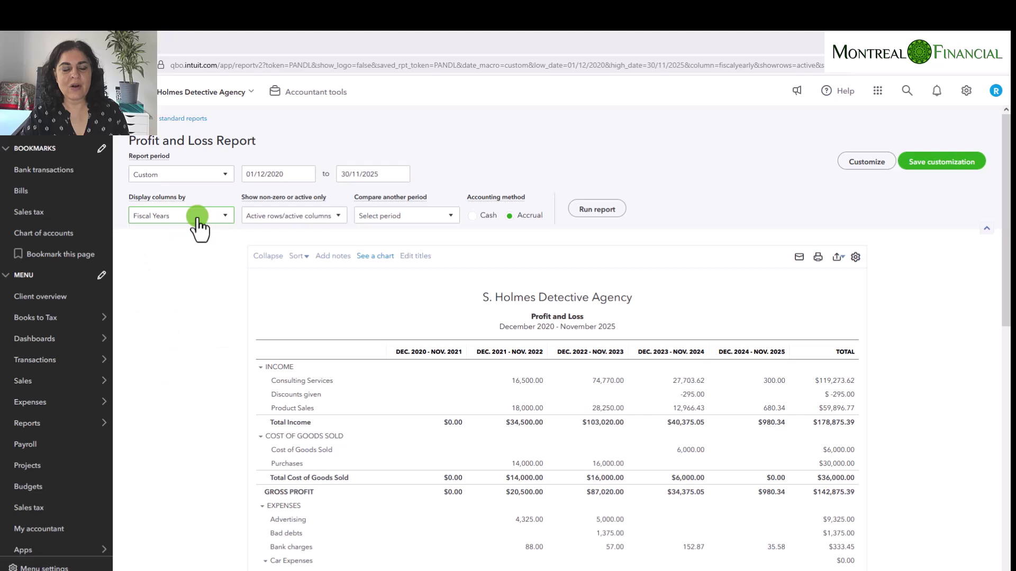
left_click(199, 217)
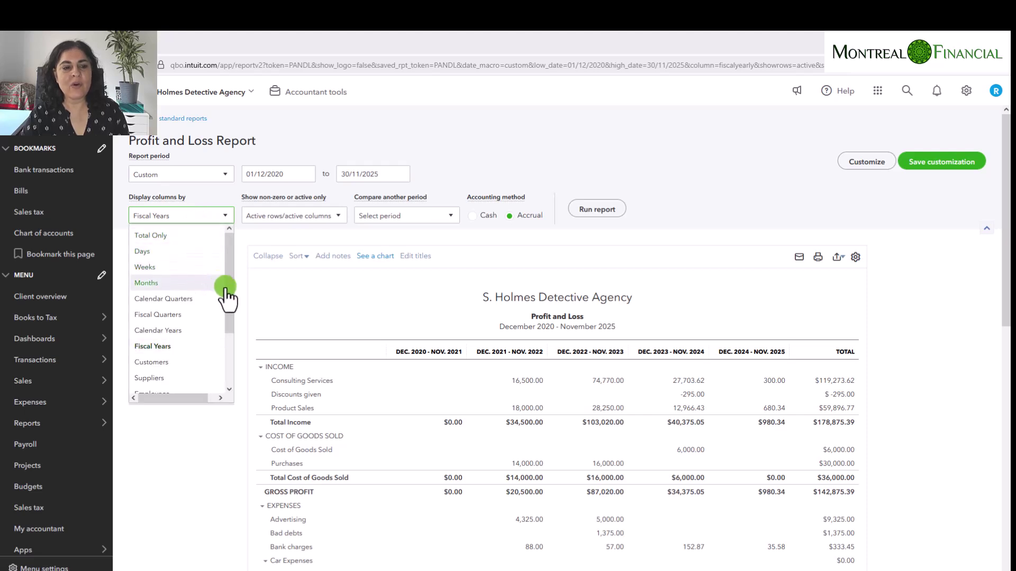
mouse_move(229, 293)
left_mouse_down()
mouse_move(233, 355)
mouse_move(230, 264)
mouse_move(231, 341)
mouse_move(231, 281)
left_mouse_up()
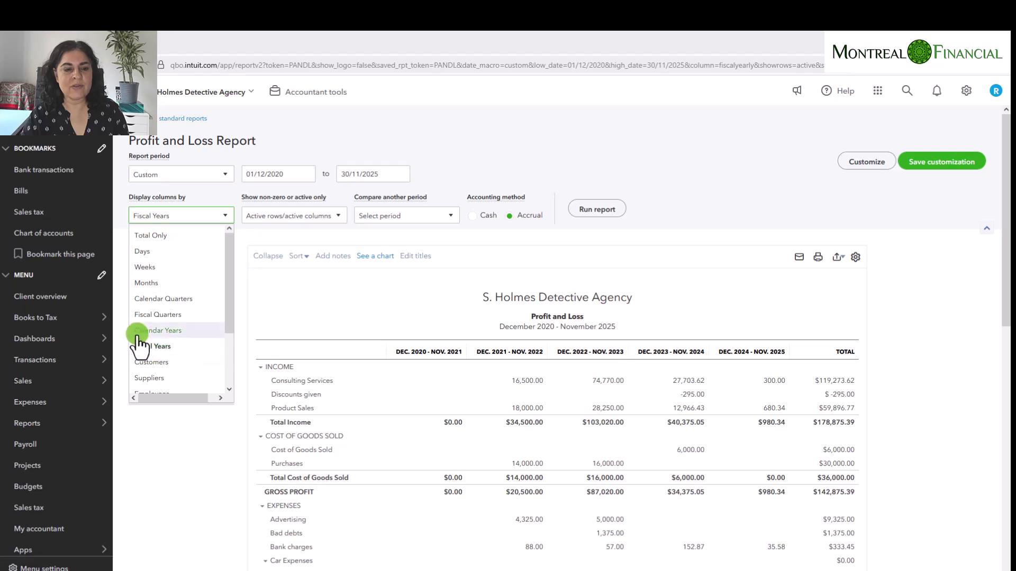
left_click(154, 317)
left_click(597, 209)
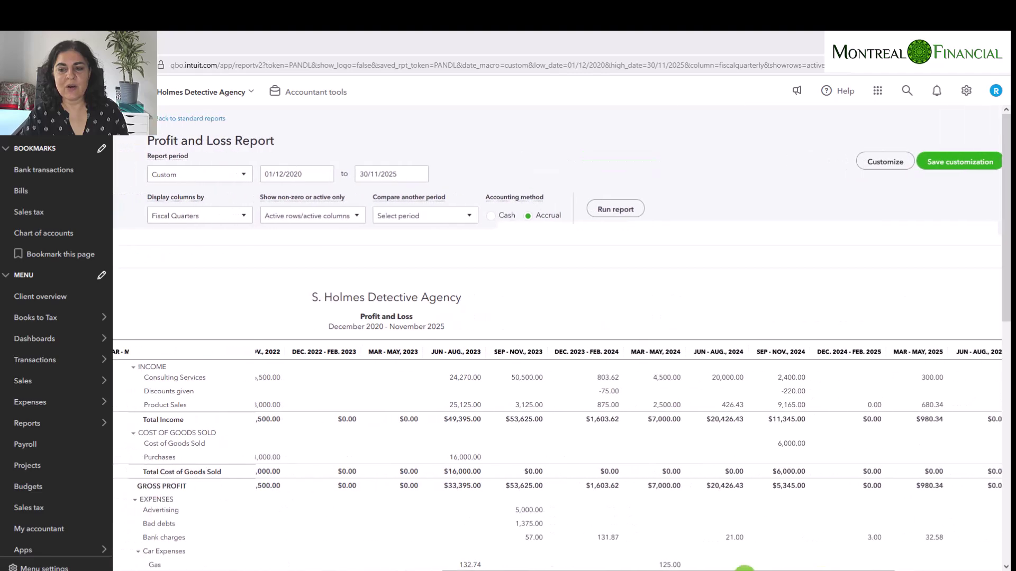
Display the report columns by Customers and run the report
left_click(187, 216)
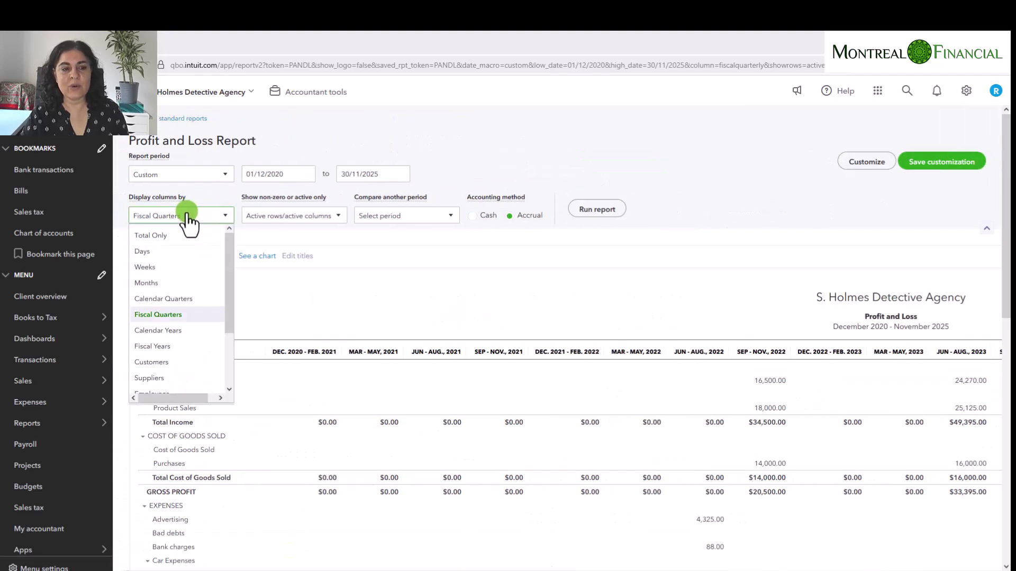
left_click(158, 363)
left_click(594, 209)
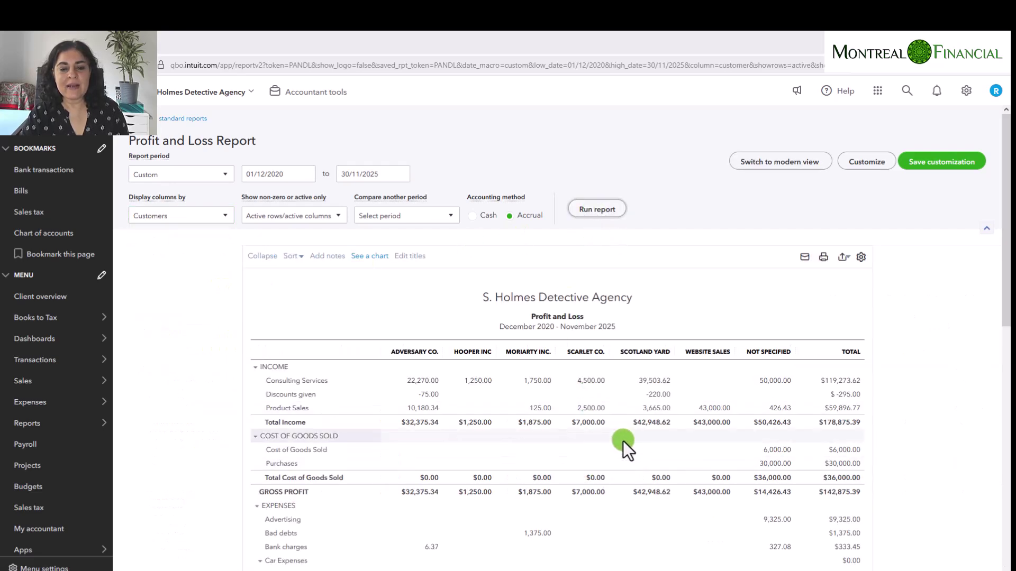
Examine the income, cost of goods sold and expense rows for each customer, including the Not Specified column
scroll(622, 442, "down", 1)
scroll(623, 440, "up", 1)
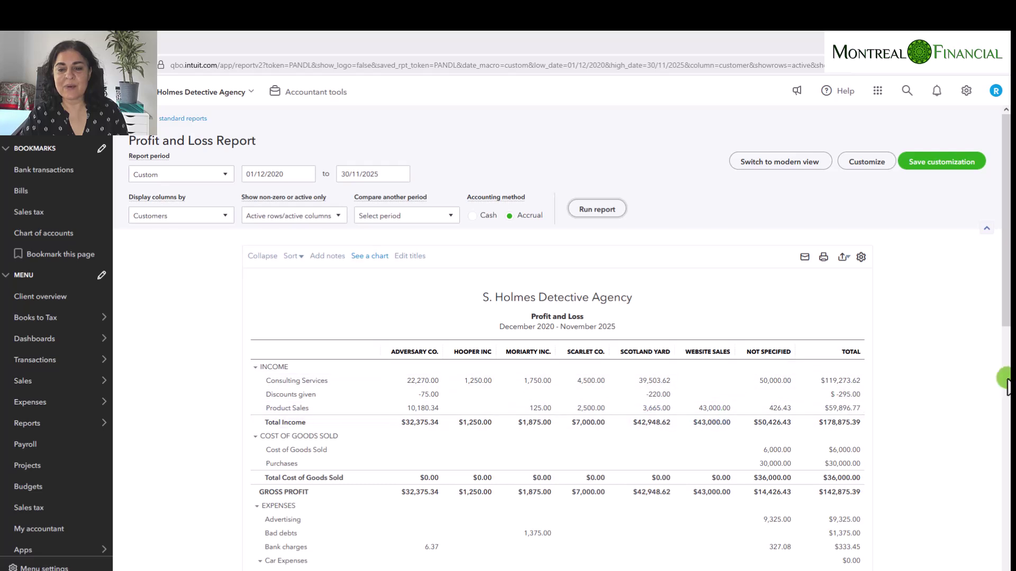
scroll(1004, 383, "down", 5)
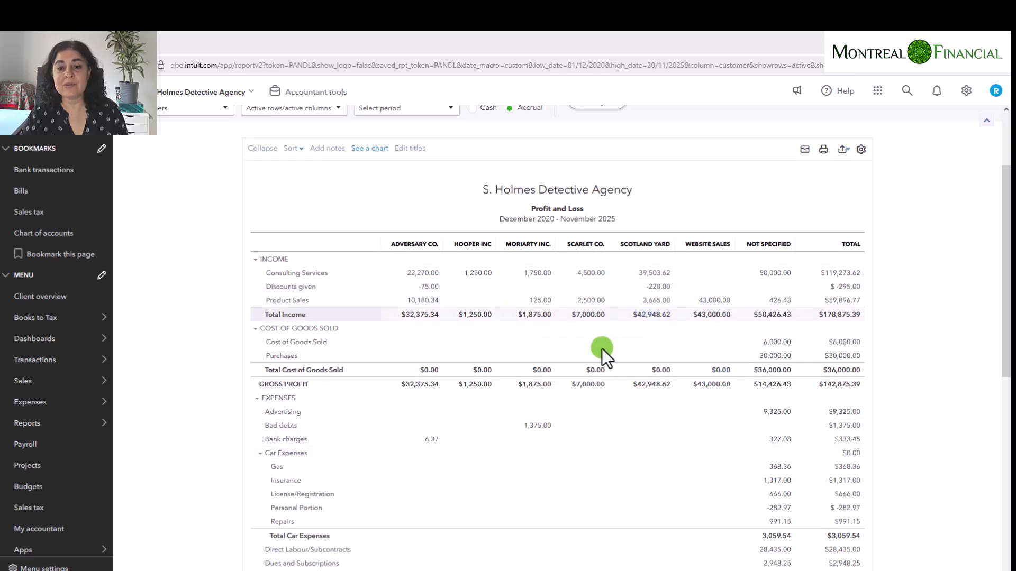
scroll(687, 420, "up", 2)
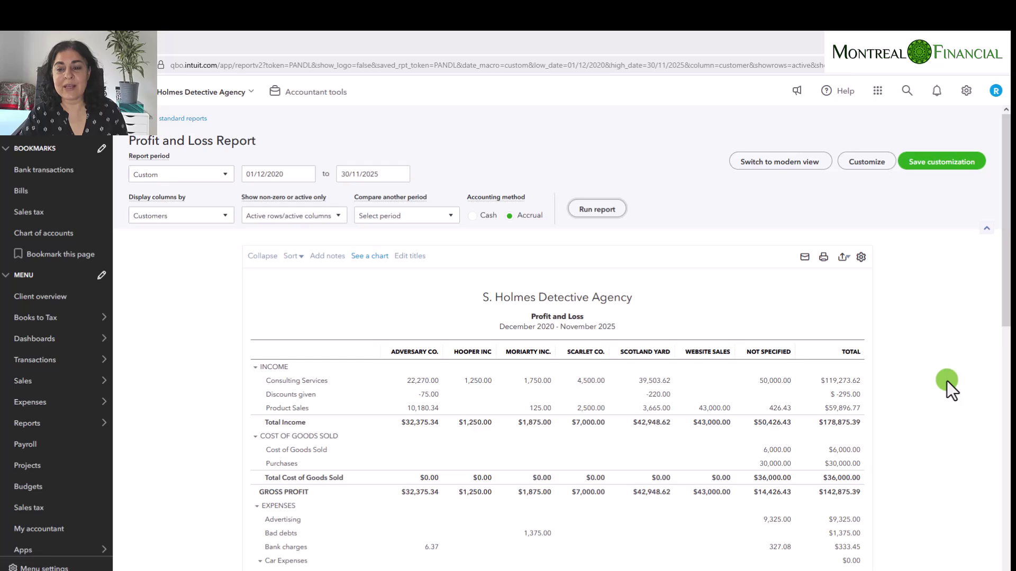
scroll(947, 380, "down", 1)
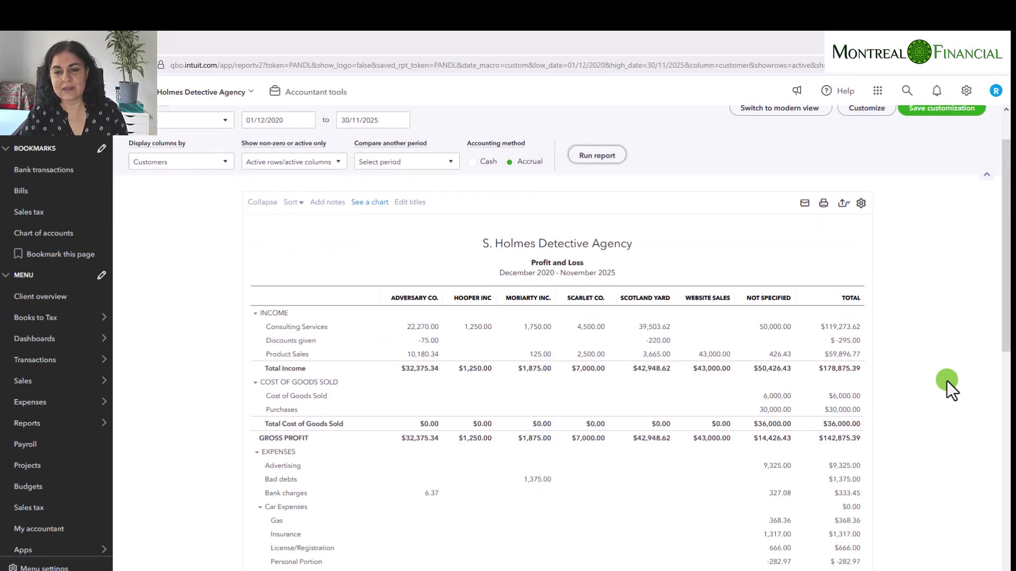
scroll(947, 377, "down", 8)
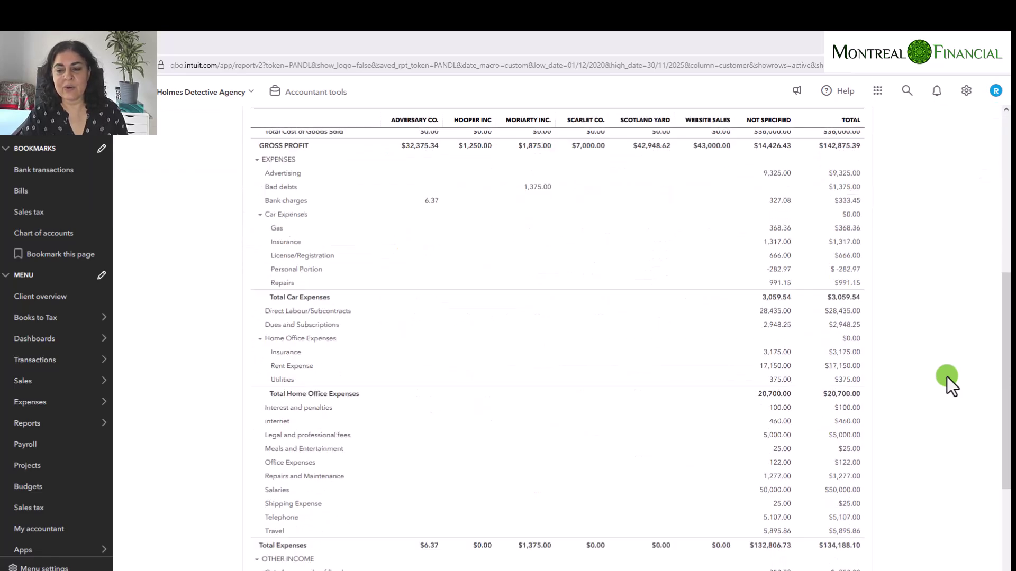
scroll(947, 376, "up", 4)
scroll(947, 377, "up", 5)
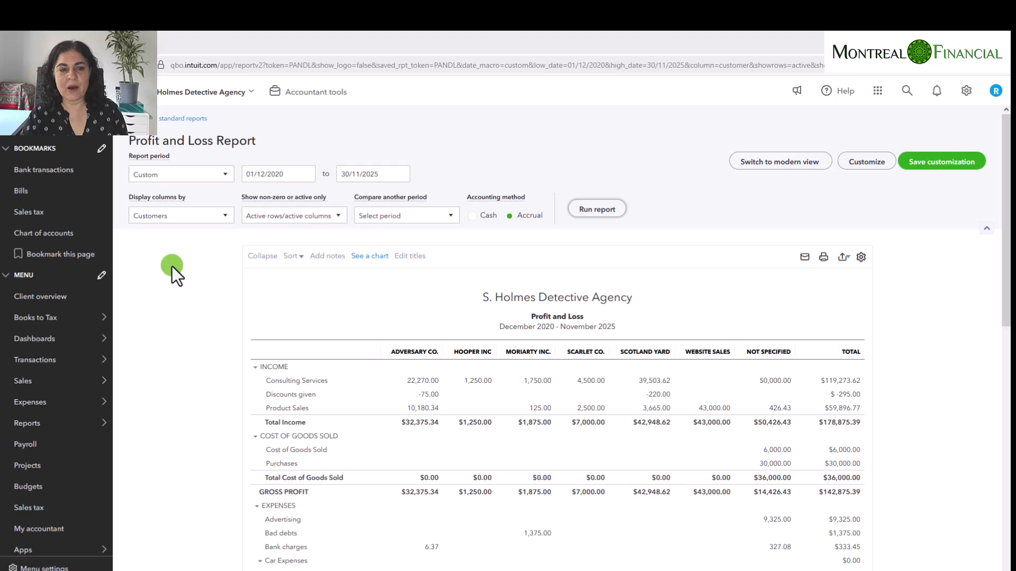
View the non-zero or active display options for rows and columns, choosing Active for the rows
left_click(316, 217)
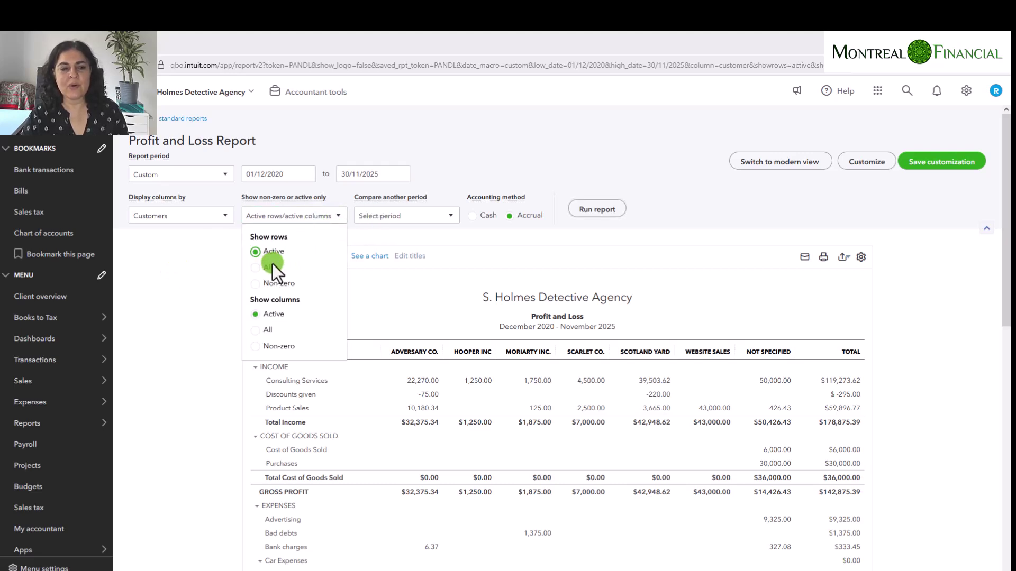
left_click(260, 252)
left_click(195, 271)
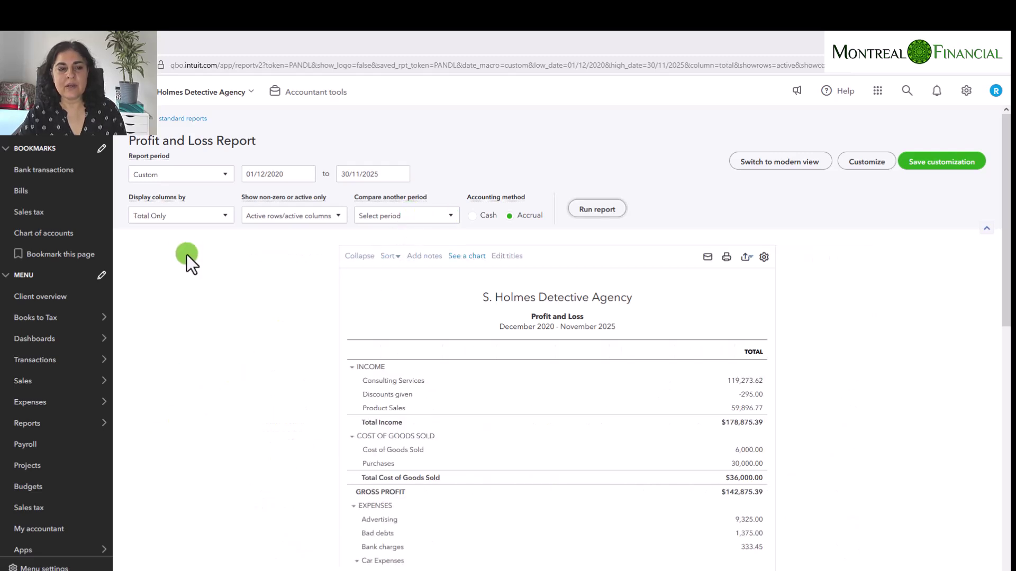
Set the report period to Last Fiscal Year and run the report
left_click(204, 177)
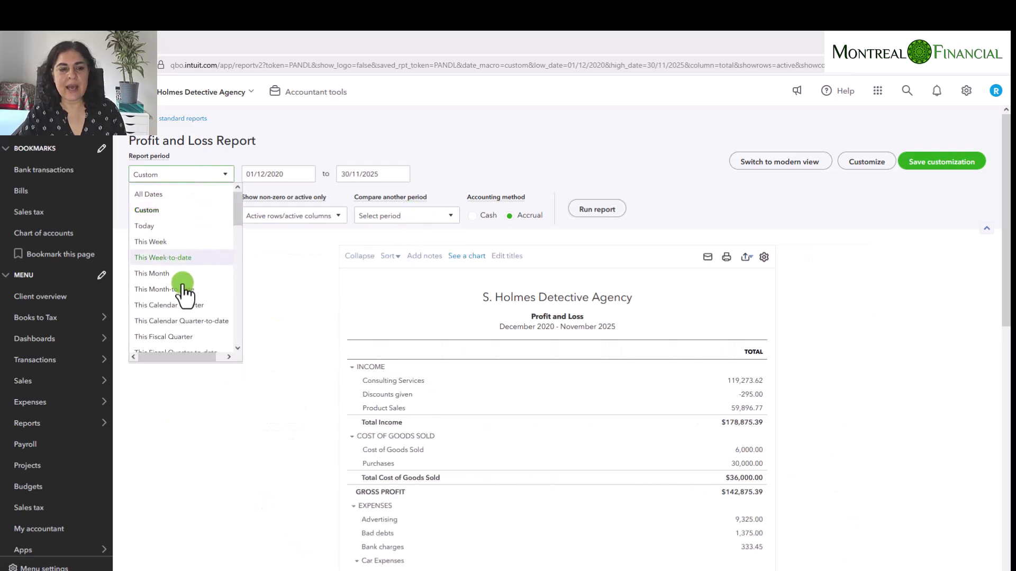
scroll(182, 296, "down", 5)
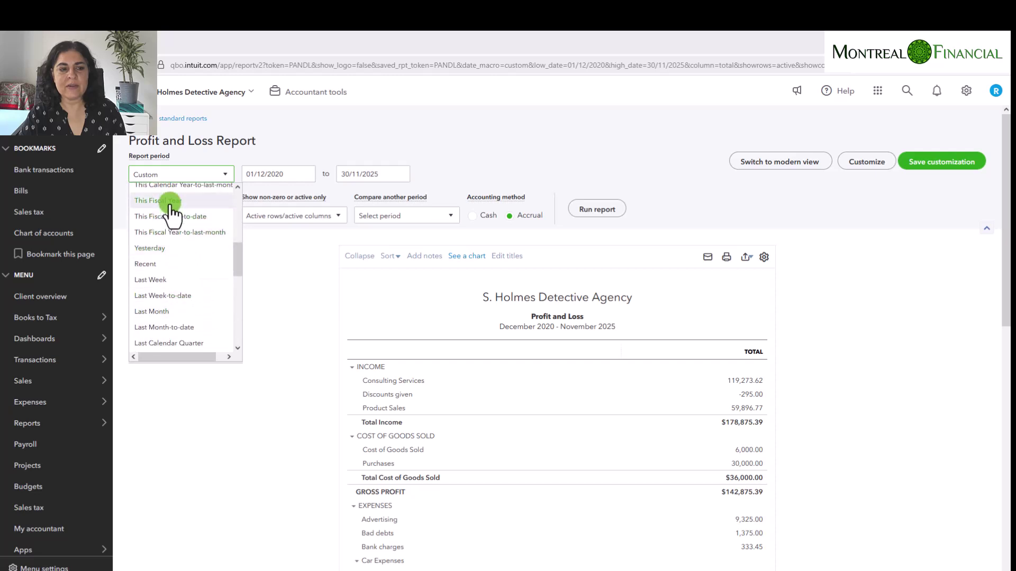
left_click(172, 200)
left_click(201, 177)
scroll(204, 294, "down", 6)
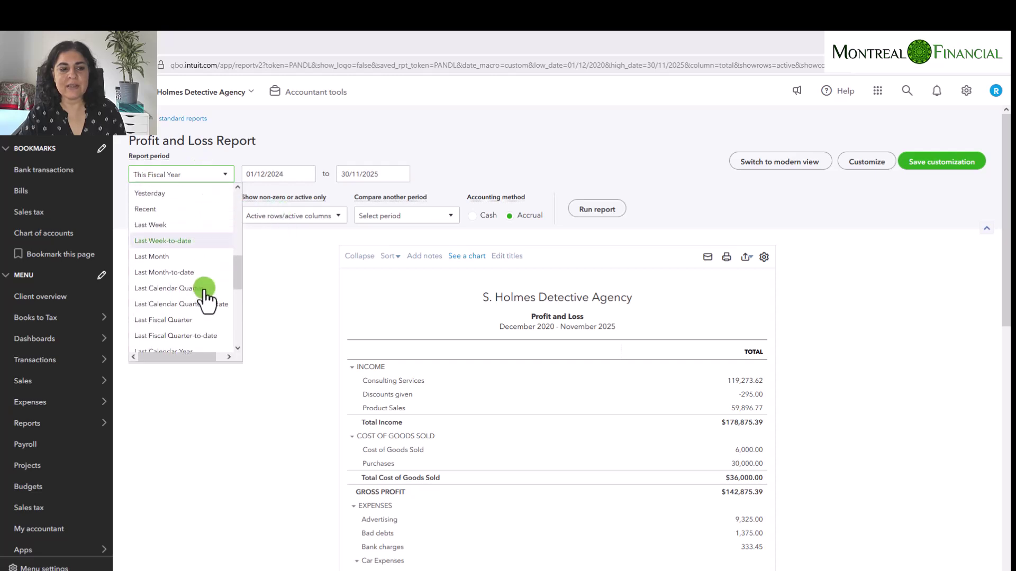
left_click(171, 336)
left_click(596, 209)
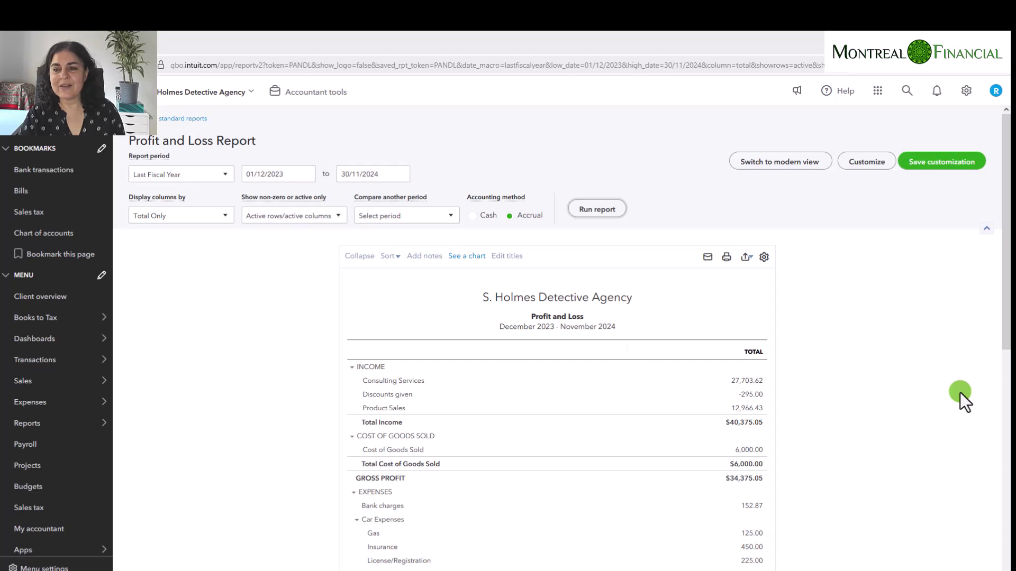
Customize the report's number format to except zero amounts and show negative numbers as (100) in red
left_click(868, 167)
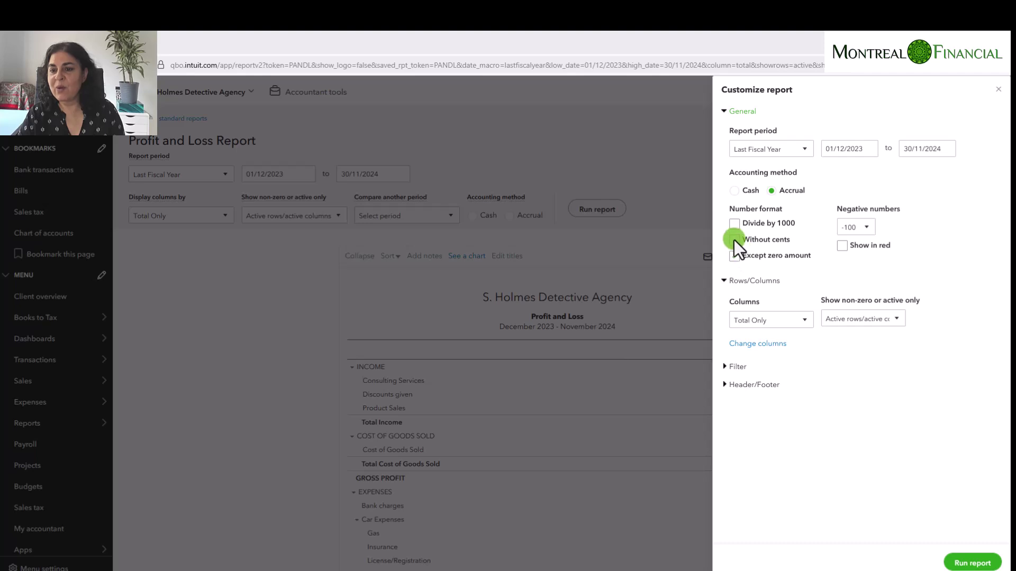
left_click(734, 256)
left_click(854, 227)
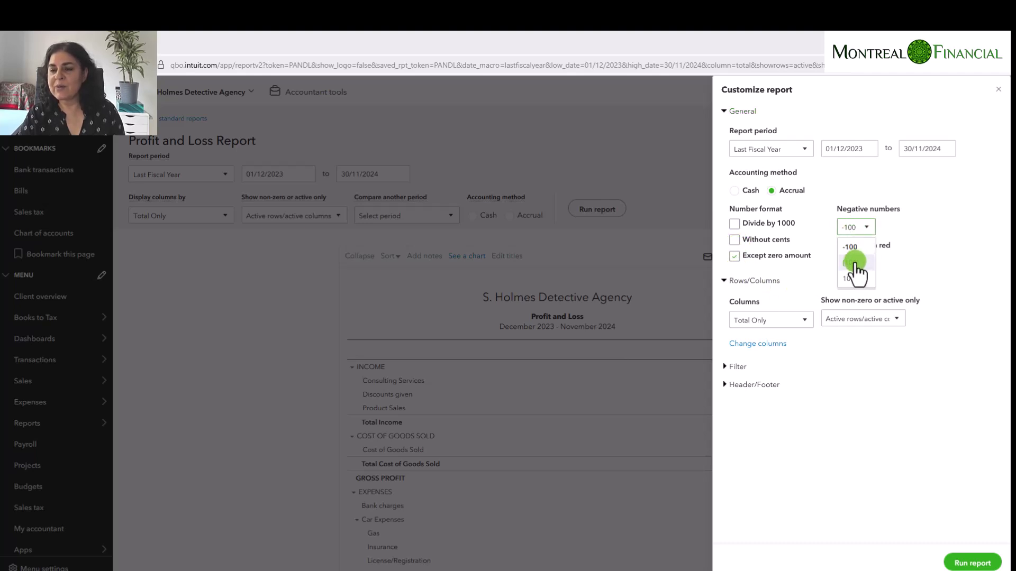
left_click(854, 263)
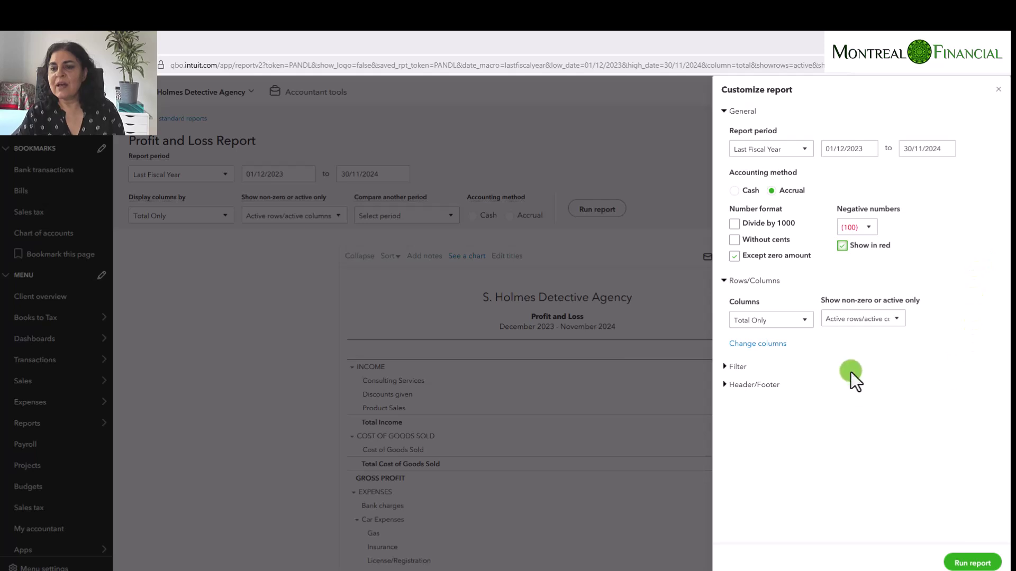
View the column breakdown choices available in the report customization settings
left_click(790, 321)
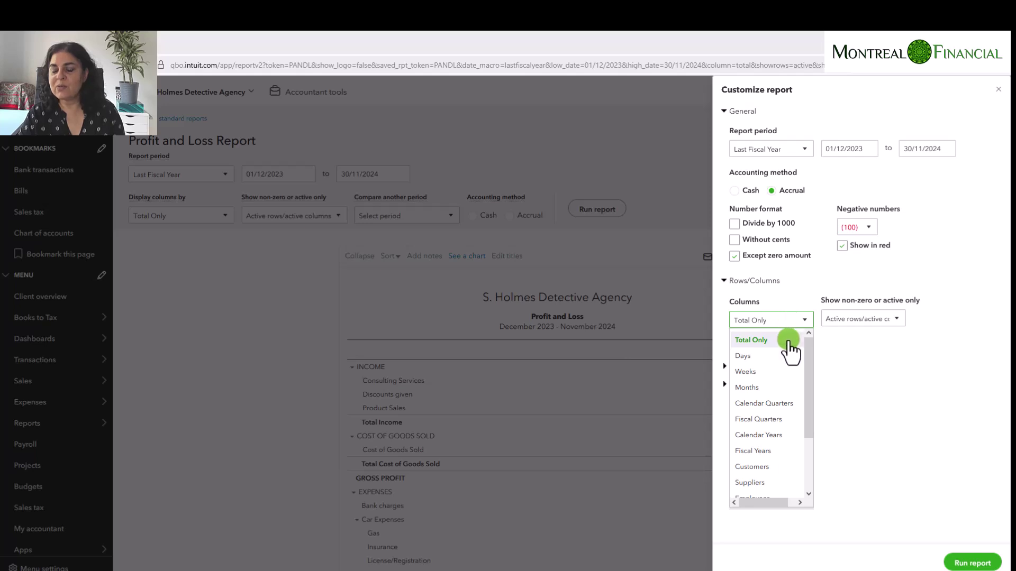
left_click(790, 324)
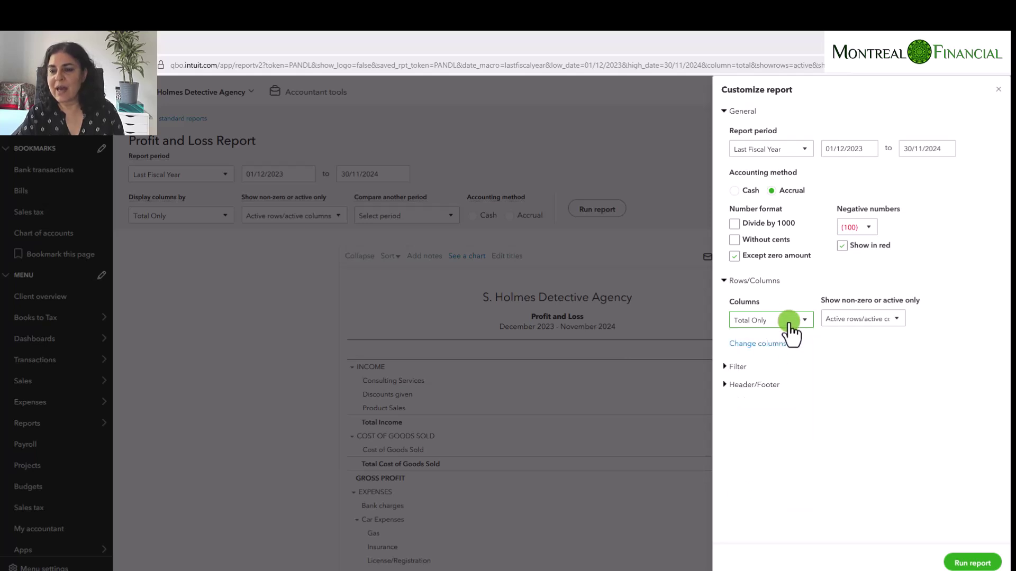
left_click(791, 323)
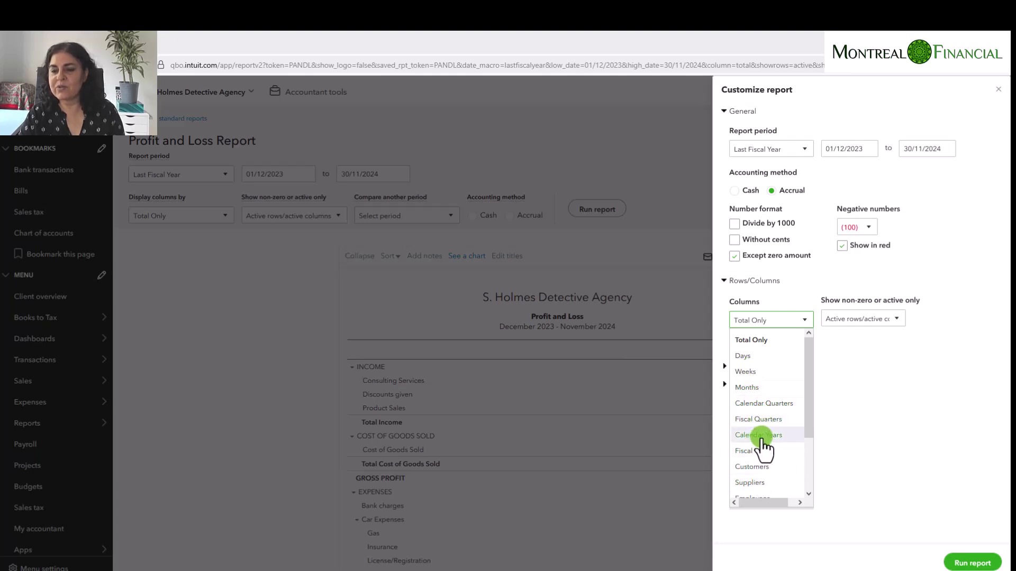
left_click(909, 408)
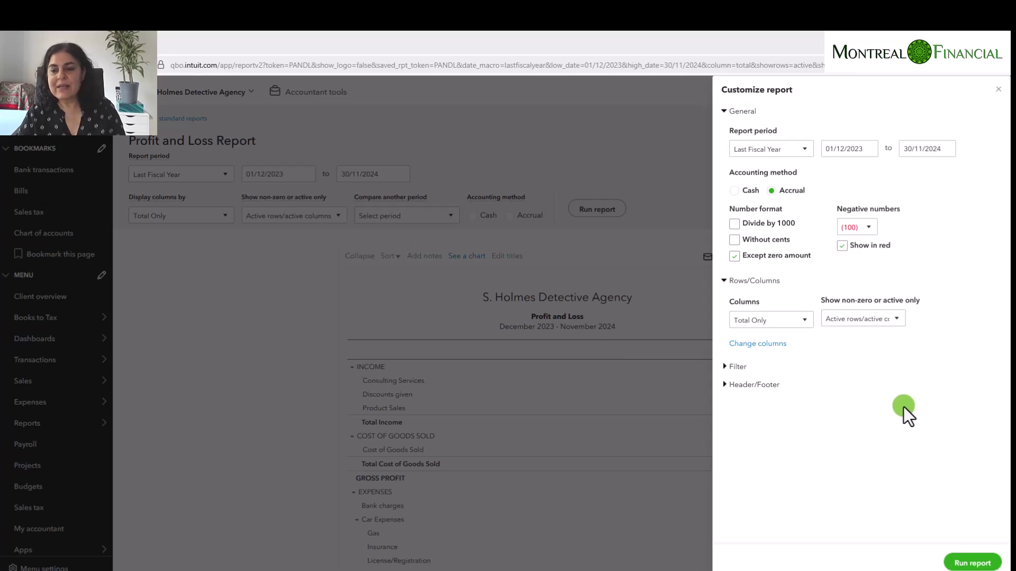
Filter the report by the customer Moriarty Inc. and run the report
left_click(739, 367)
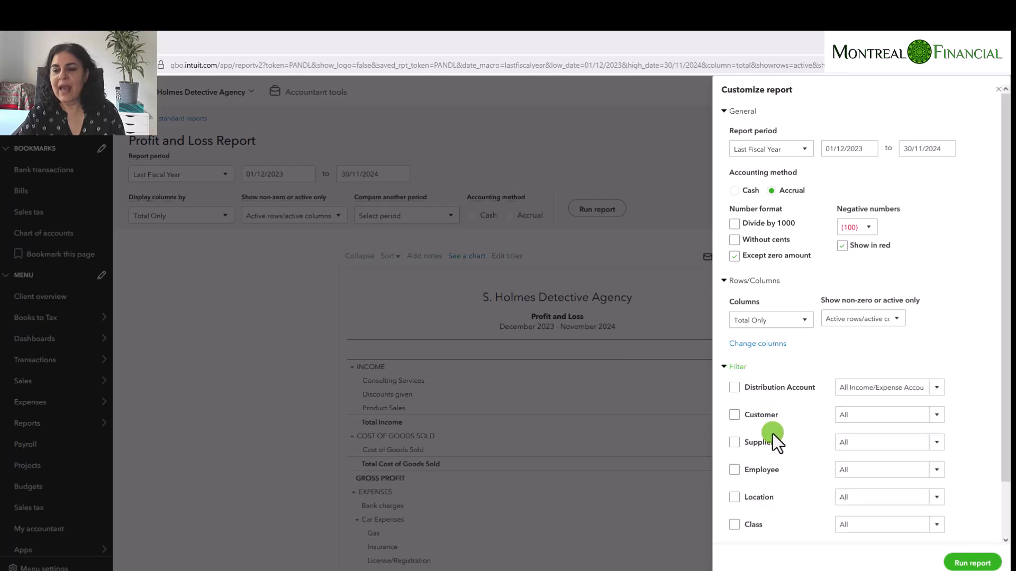
scroll(772, 434, "down", 1)
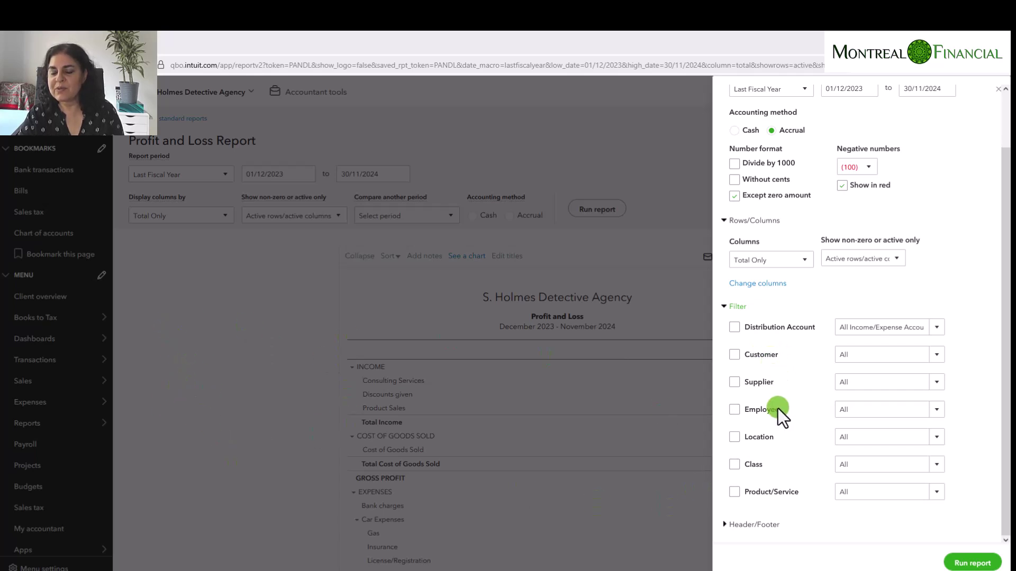
left_click(735, 356)
left_click(935, 355)
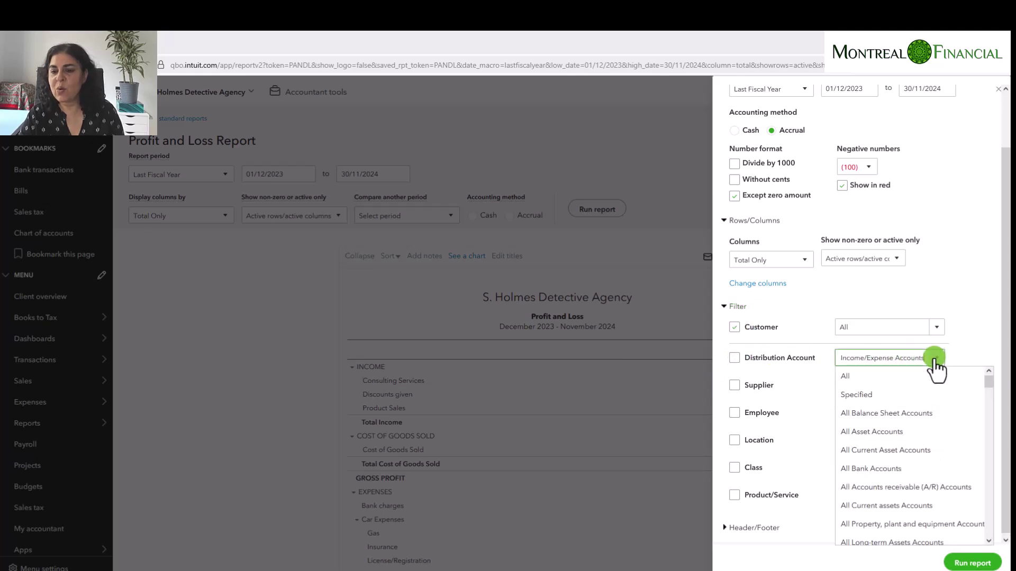
left_click(935, 333)
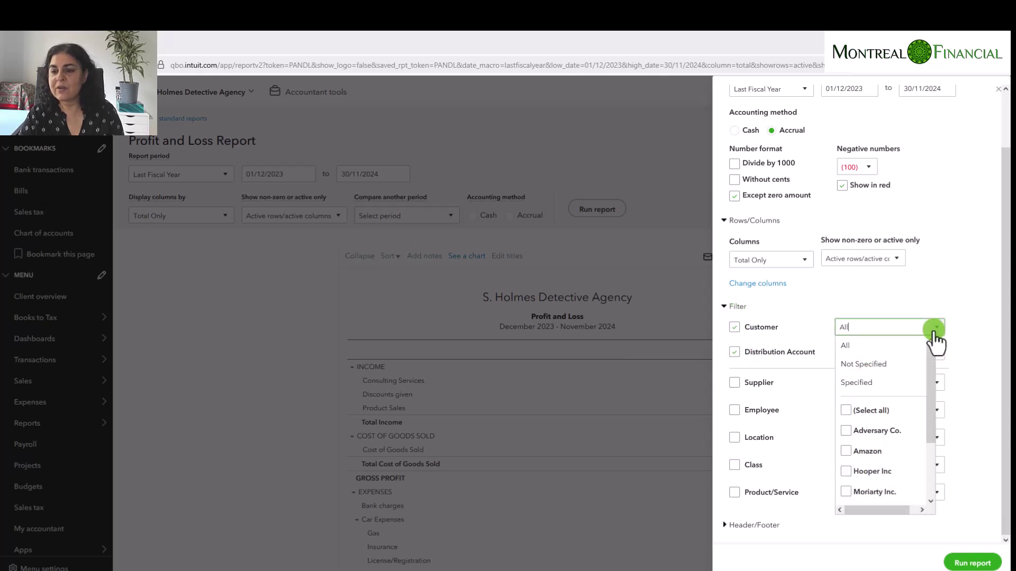
left_click(868, 384)
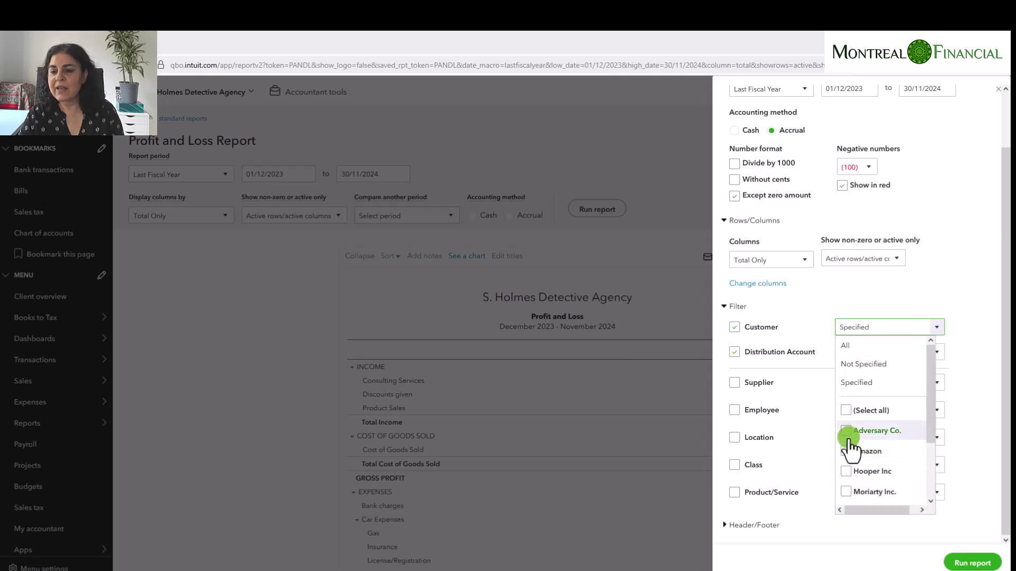
left_click(845, 492)
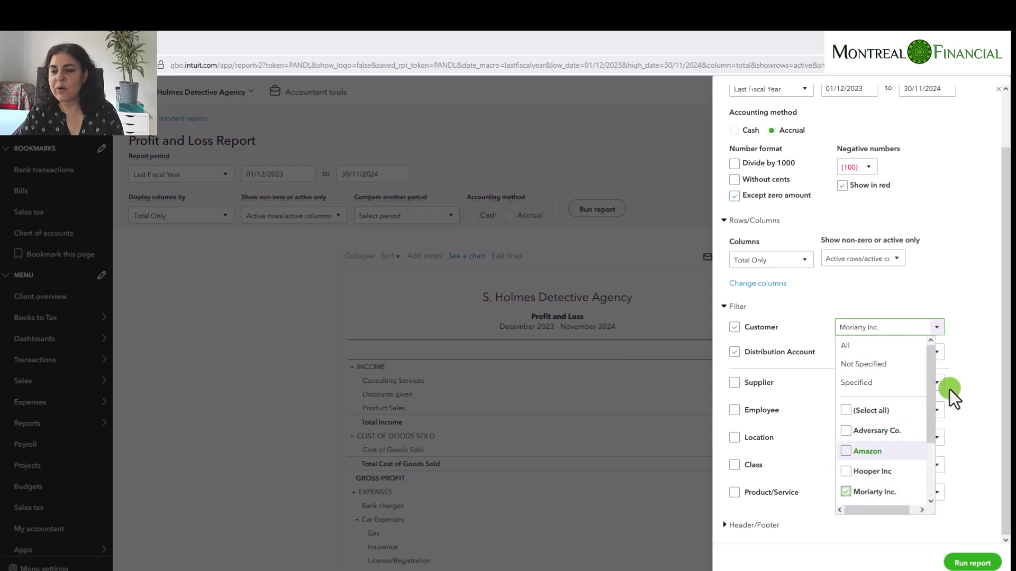
left_click(980, 332)
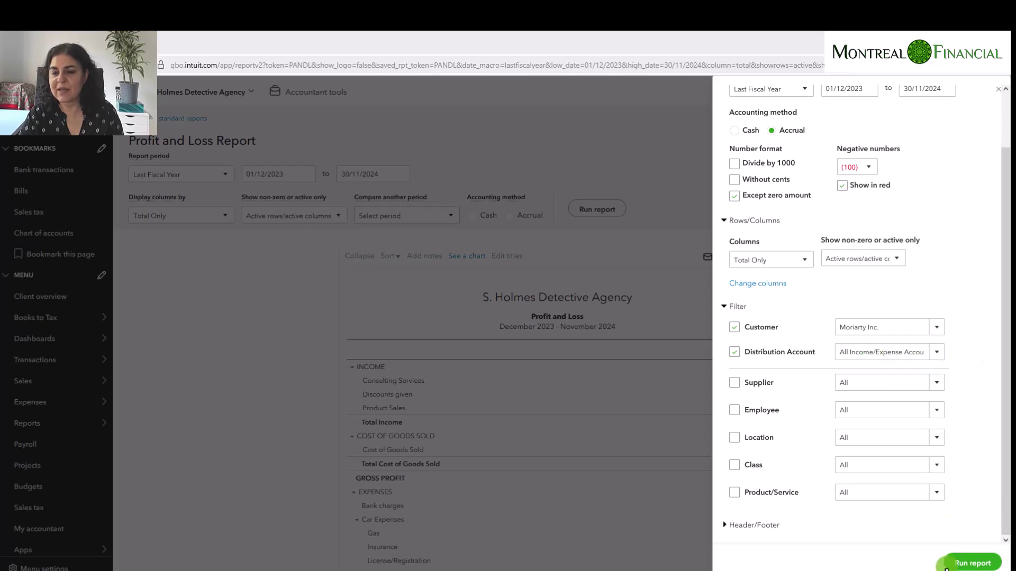
left_click(960, 560)
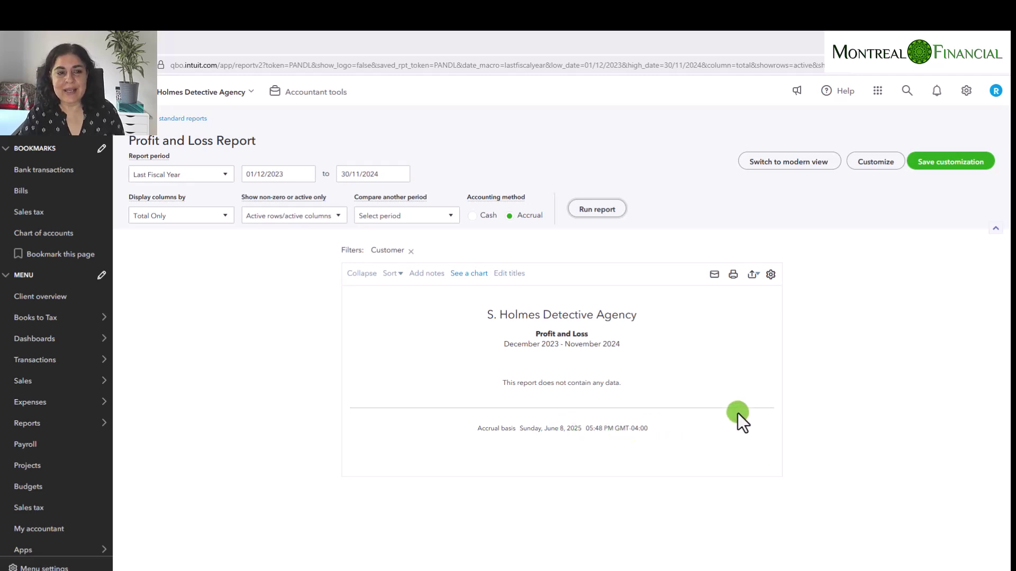
Set the report period to All Dates and run the customer-filtered report
left_click(200, 175)
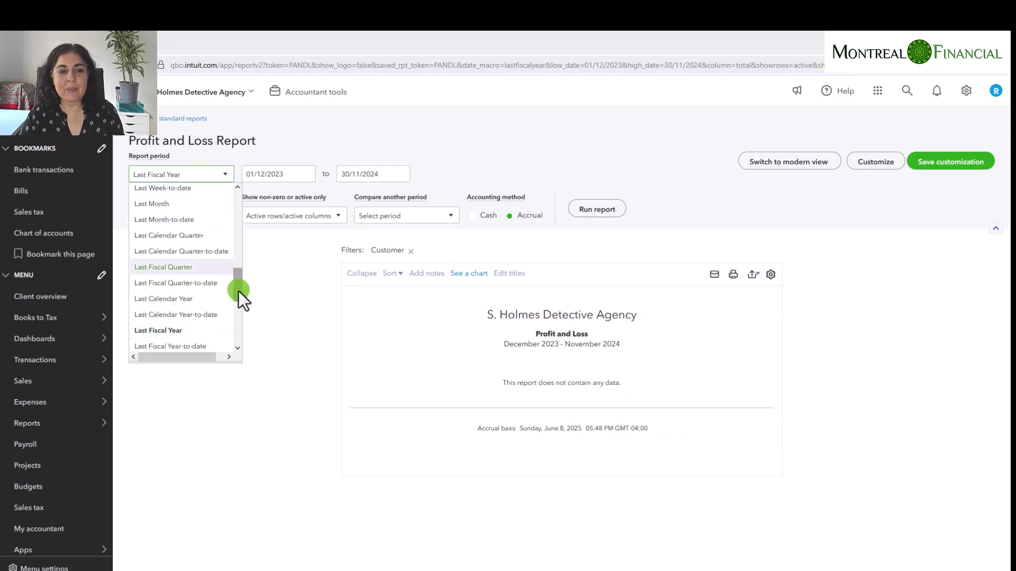
left_click_drag(239, 286, 233, 195)
left_click(171, 195)
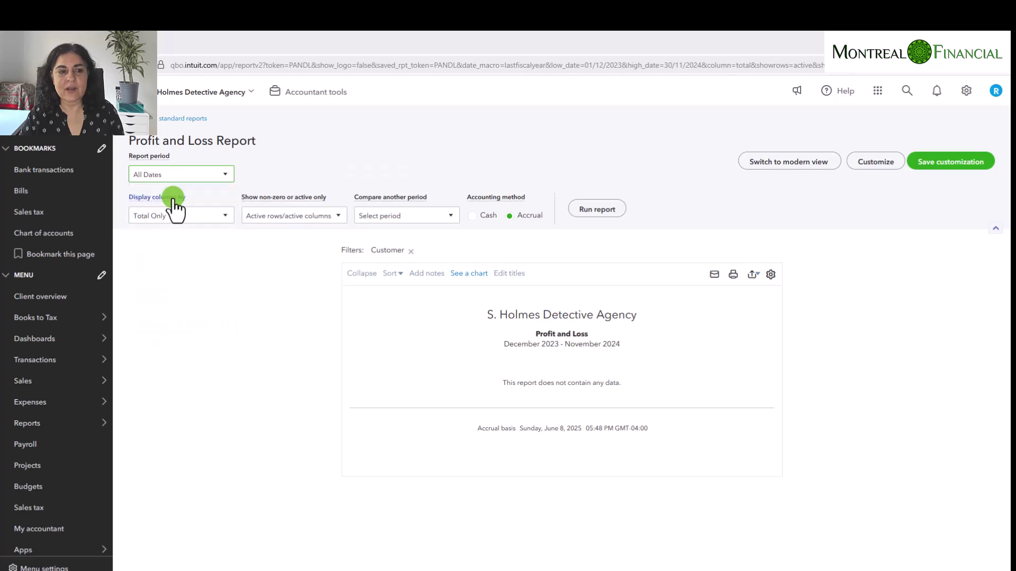
left_click(586, 209)
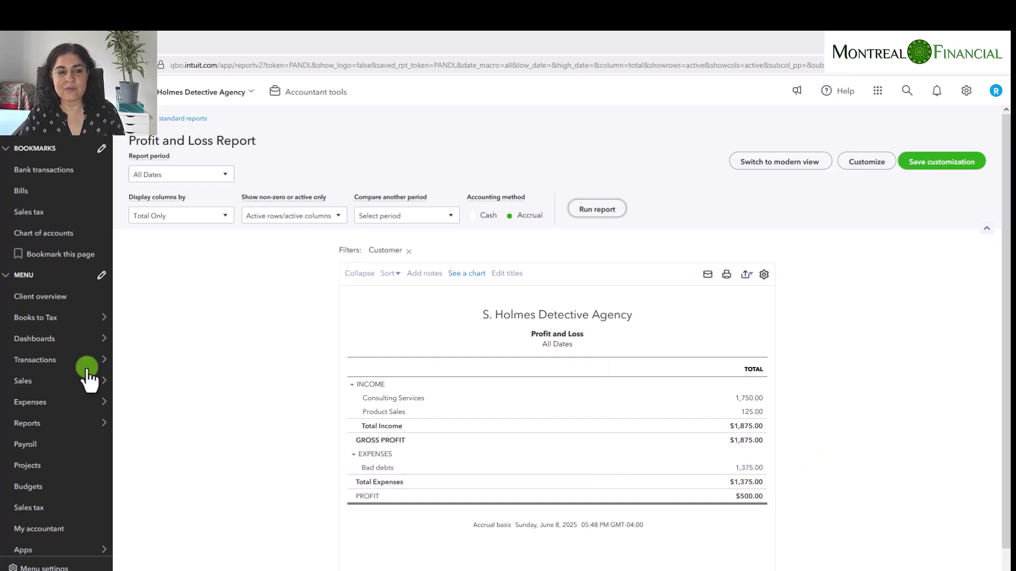
Display the customer-filtered report's columns by Fiscal Years and run the report
left_click(190, 216)
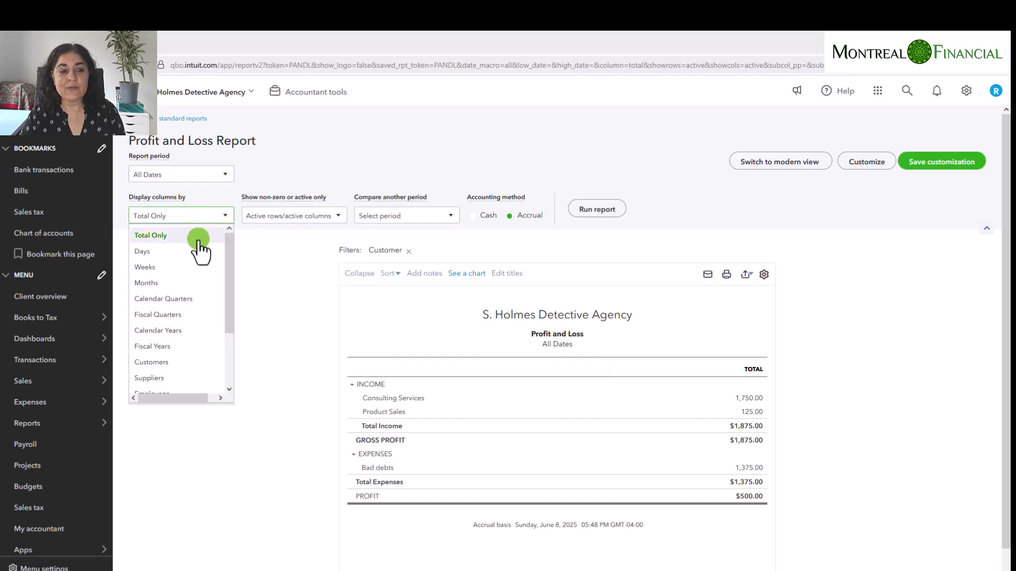
left_click(176, 347)
left_click(596, 210)
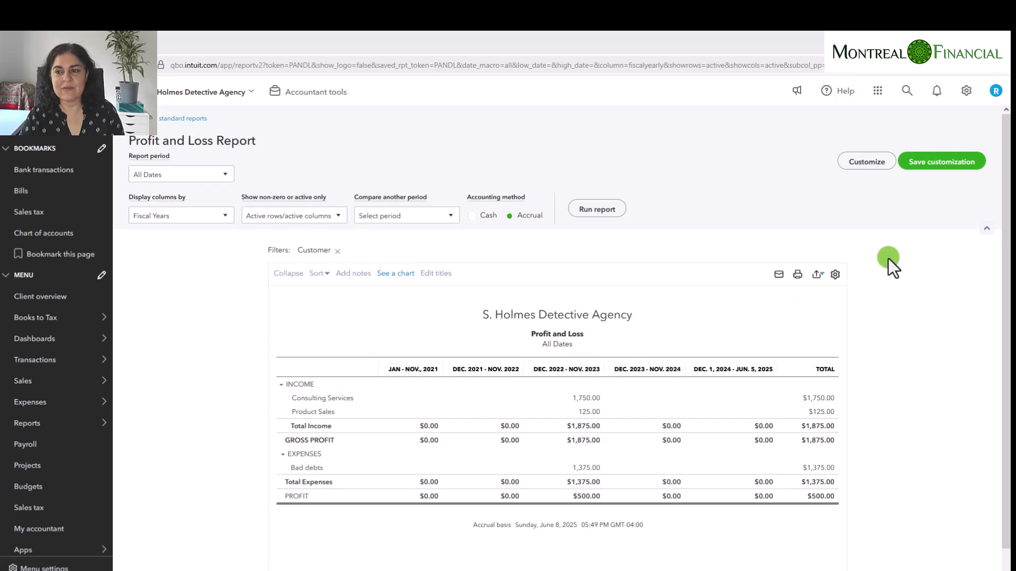
Clear the customer filter in the report customization settings
left_click(868, 163)
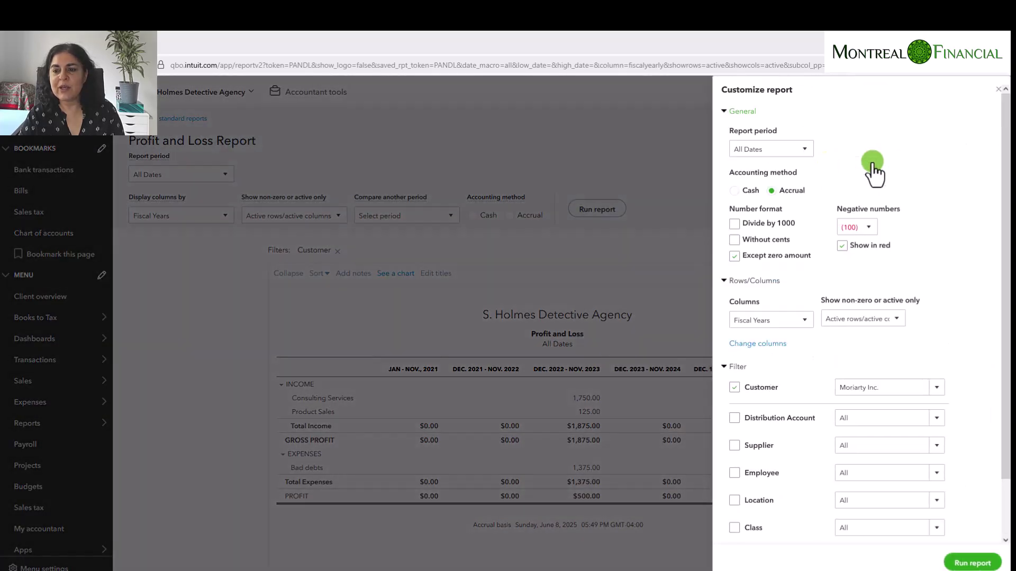
scroll(947, 338, "down", 1)
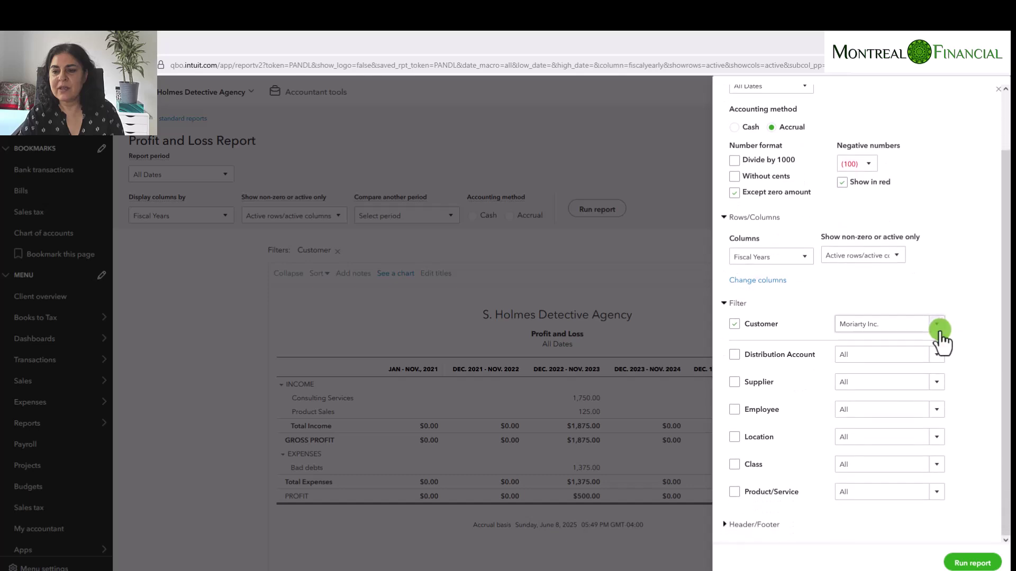
left_click(932, 325)
left_click(735, 324)
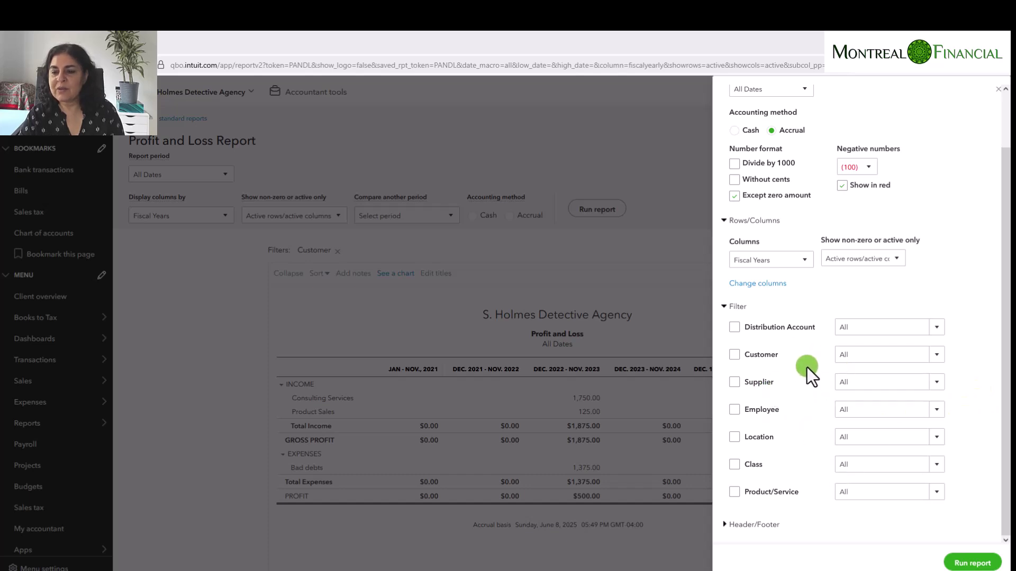
Filter the report by the distribution account group All Income Accounts and run the report
left_click(935, 329)
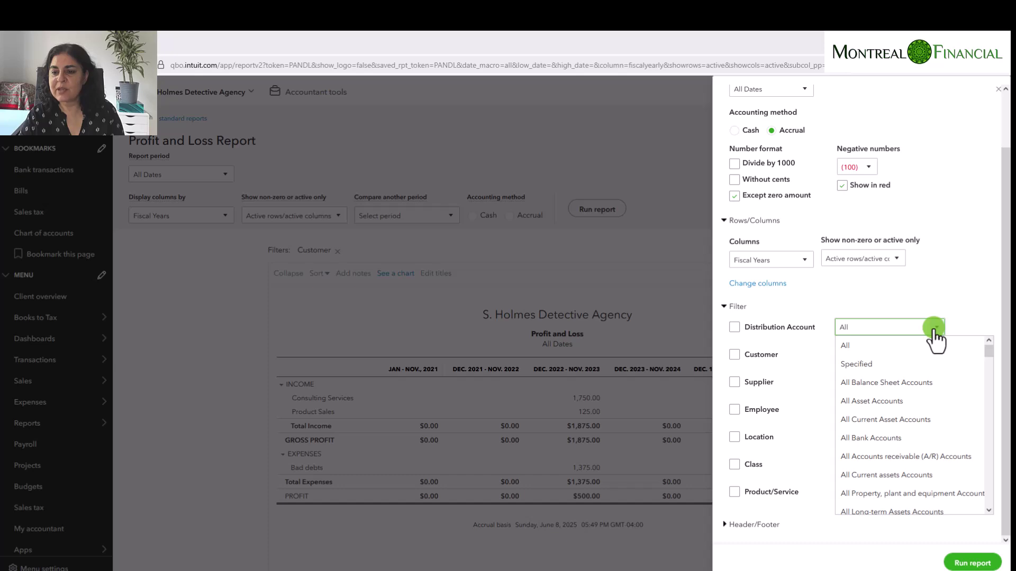
scroll(940, 447, "down", 3)
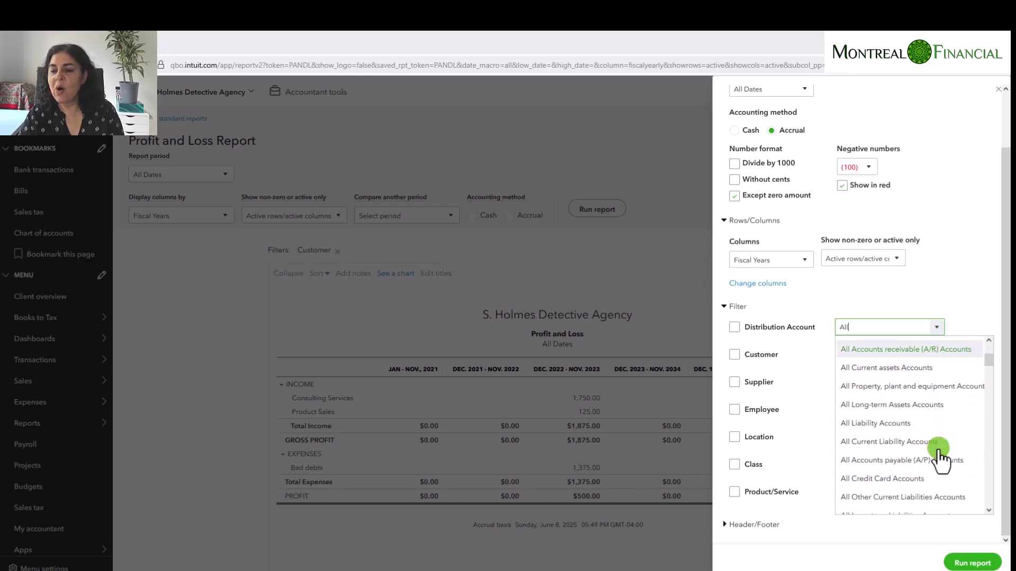
scroll(938, 450, "down", 3)
left_click(965, 294)
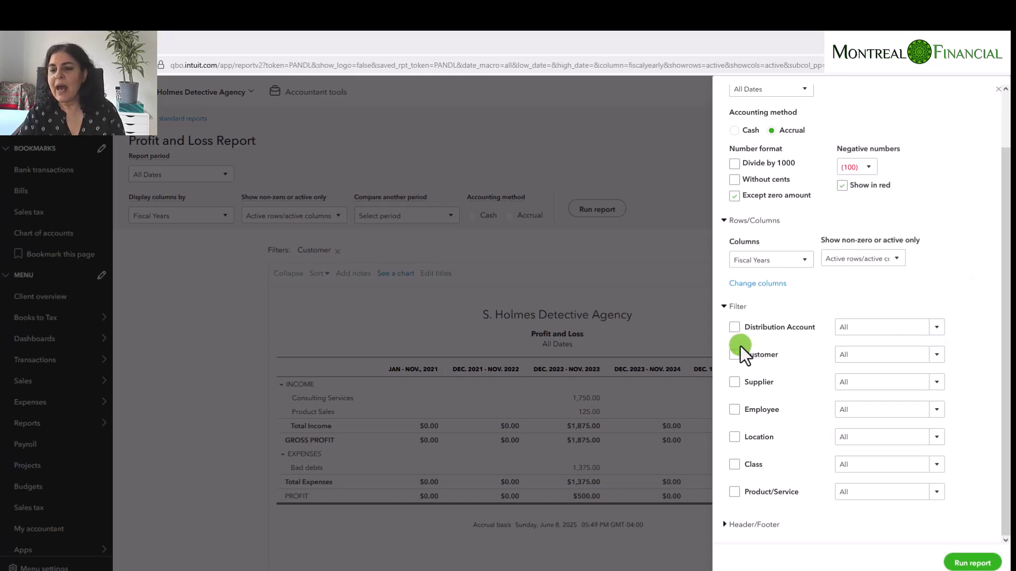
left_click(735, 329)
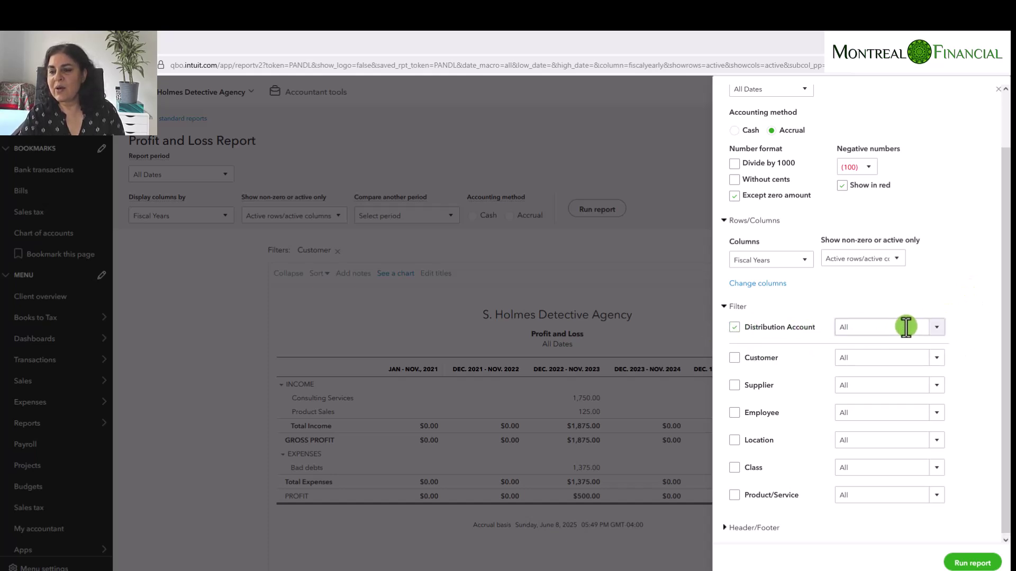
left_click(937, 328)
scroll(902, 447, "down", 1)
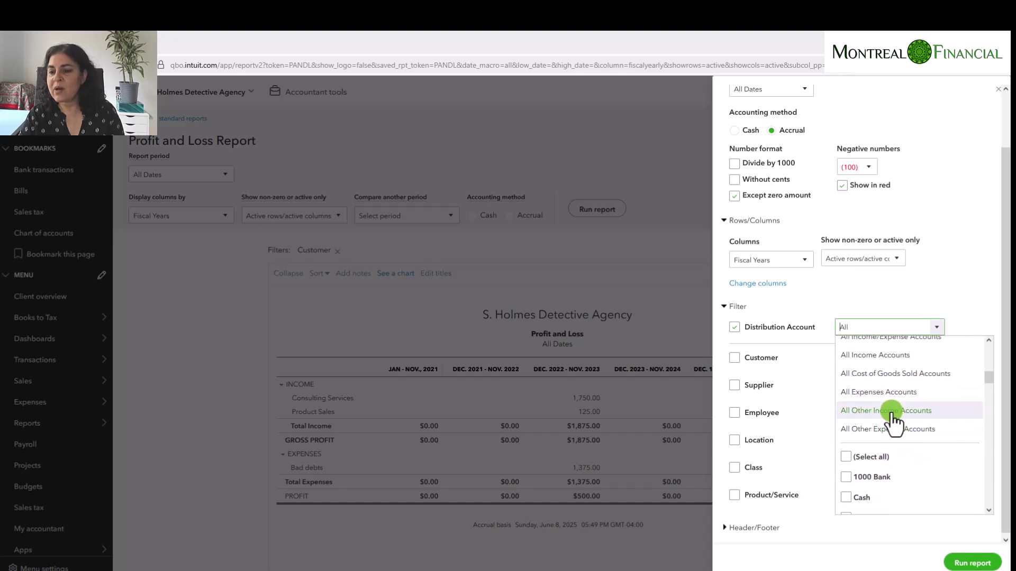
scroll(909, 423, "up", 1)
left_click(846, 408)
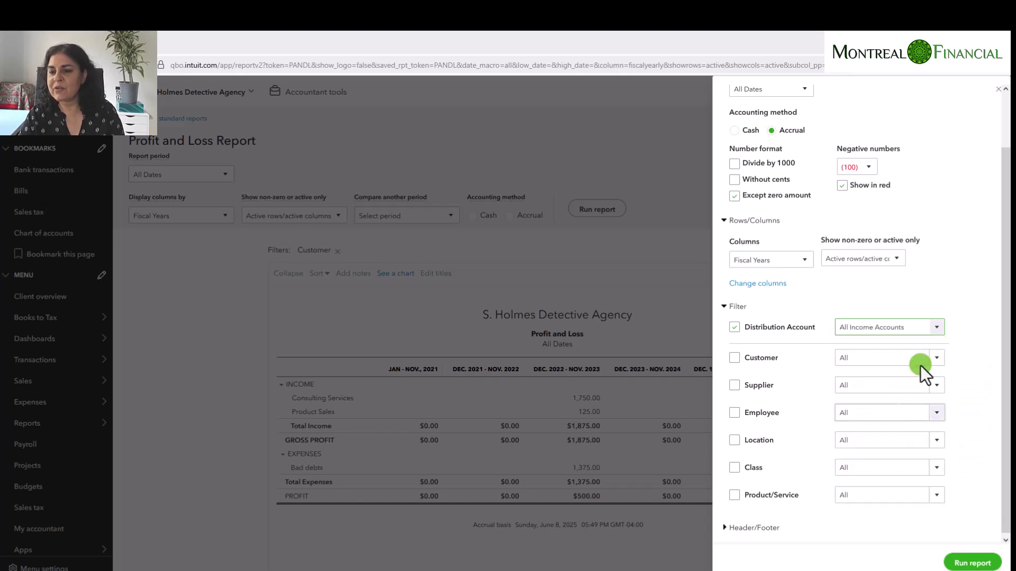
left_click(971, 565)
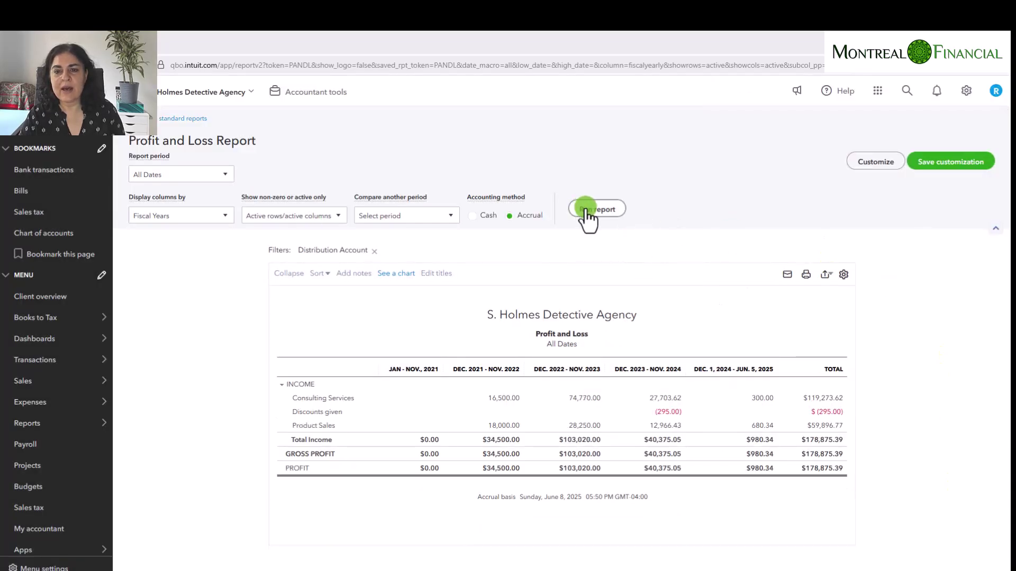
Remove the Distribution Account filter from the report
left_click(585, 210)
left_click(807, 276)
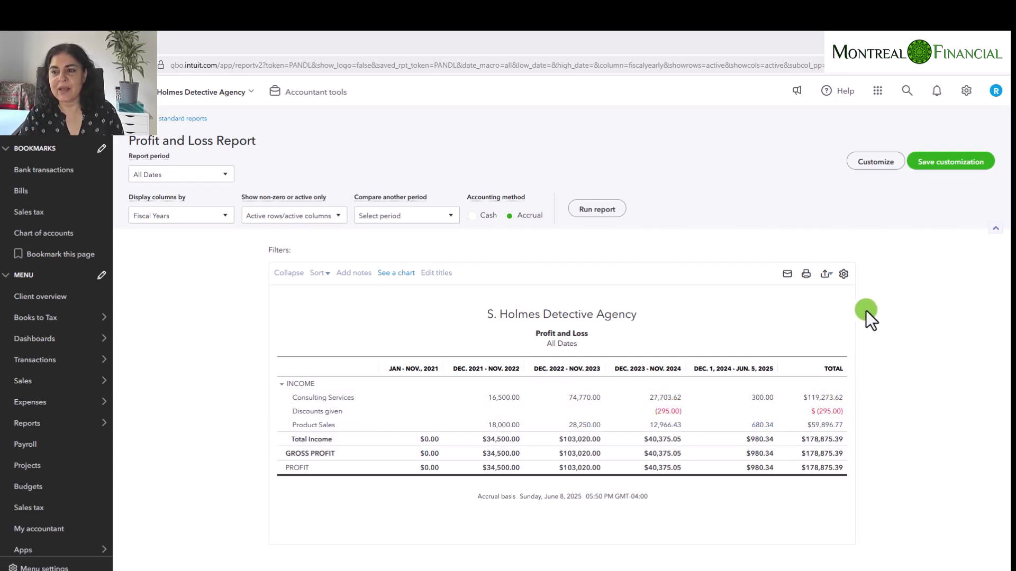
Enable the Location filter in the report customization settings and view its available locations
left_click(871, 165)
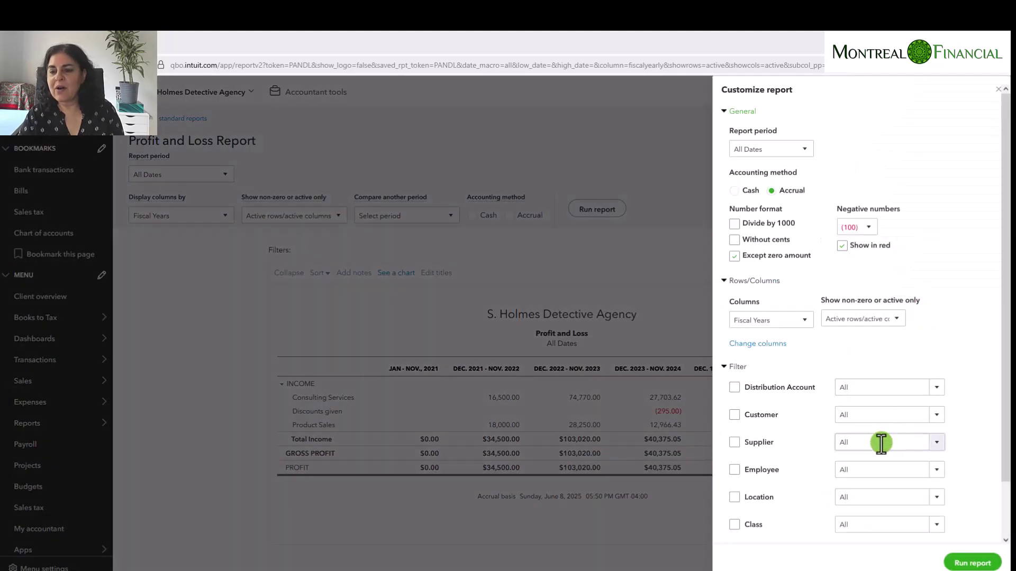
scroll(880, 421, "down", 1)
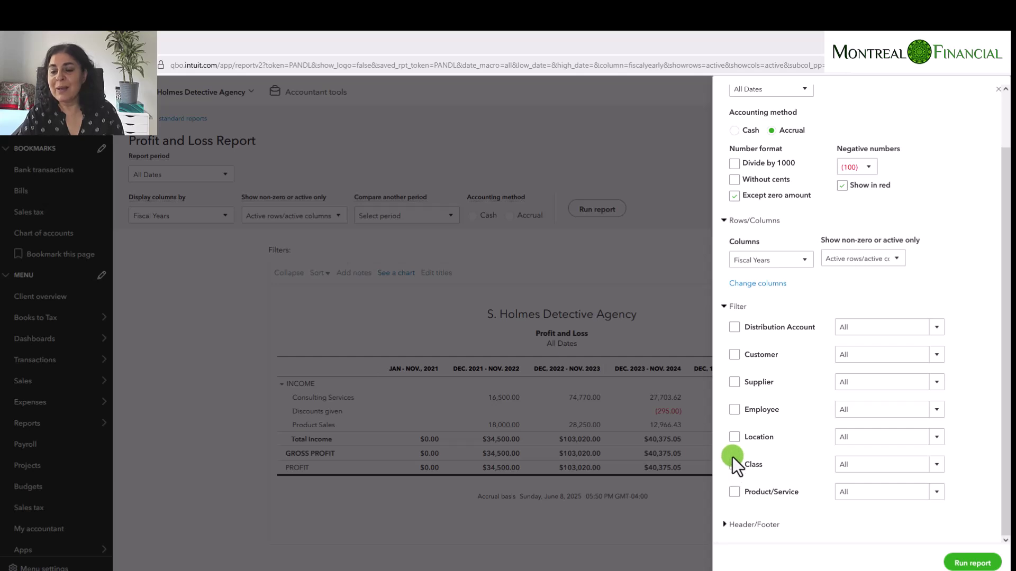
left_click(734, 437)
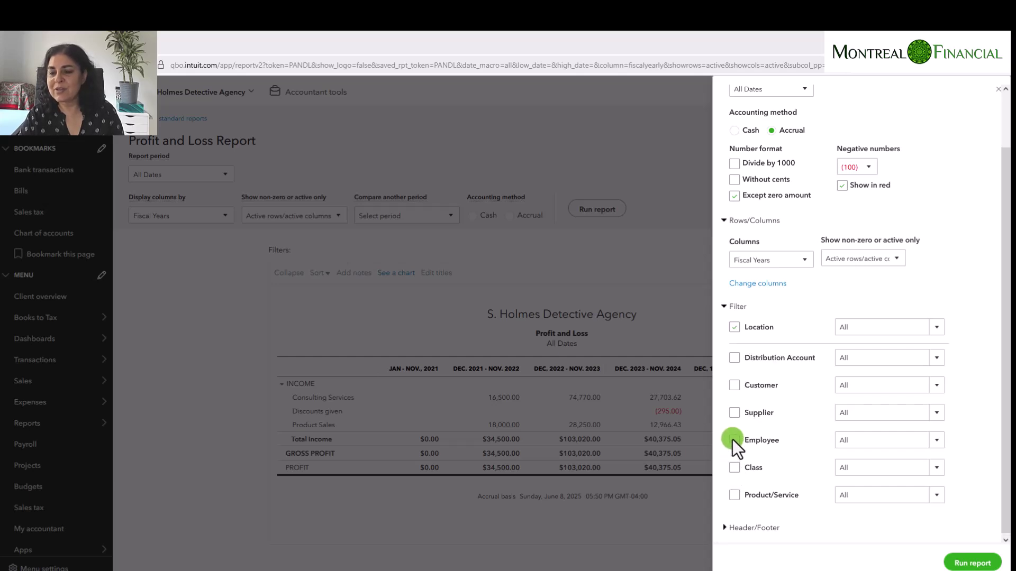
left_click(936, 328)
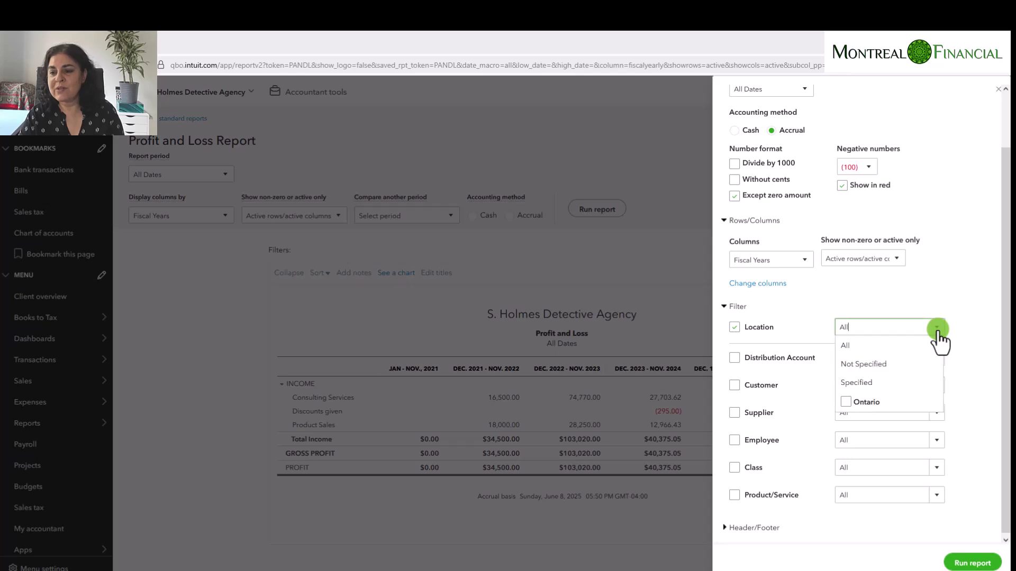
left_click(846, 404)
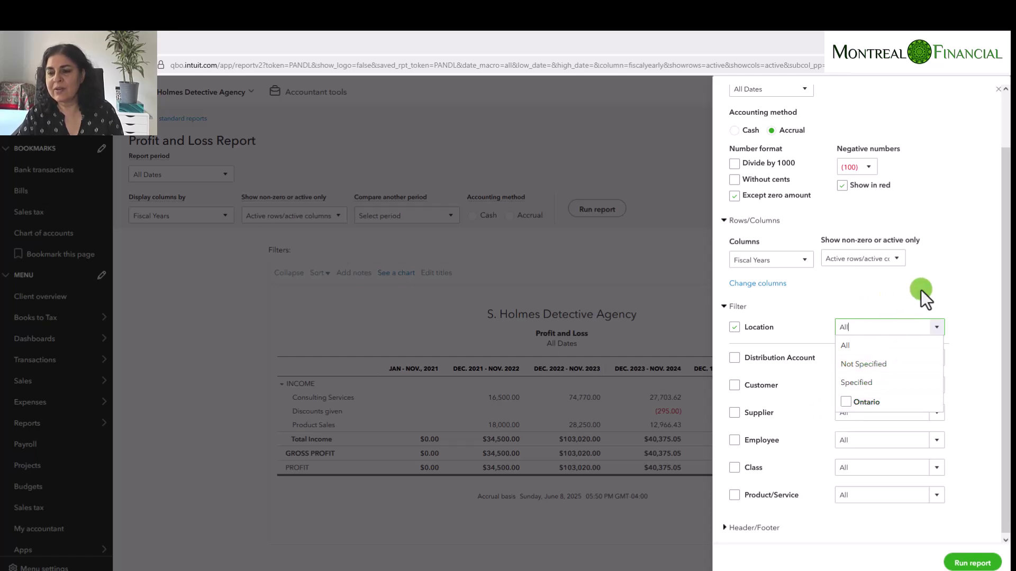
left_click(954, 270)
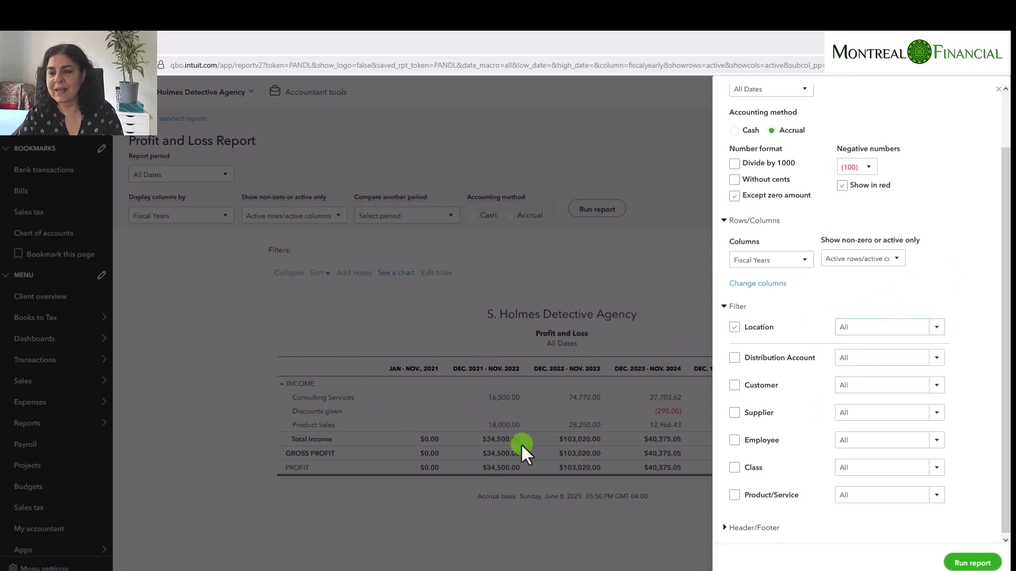
Show the company logo in the report header and run the report
scroll(773, 428, "down", 1)
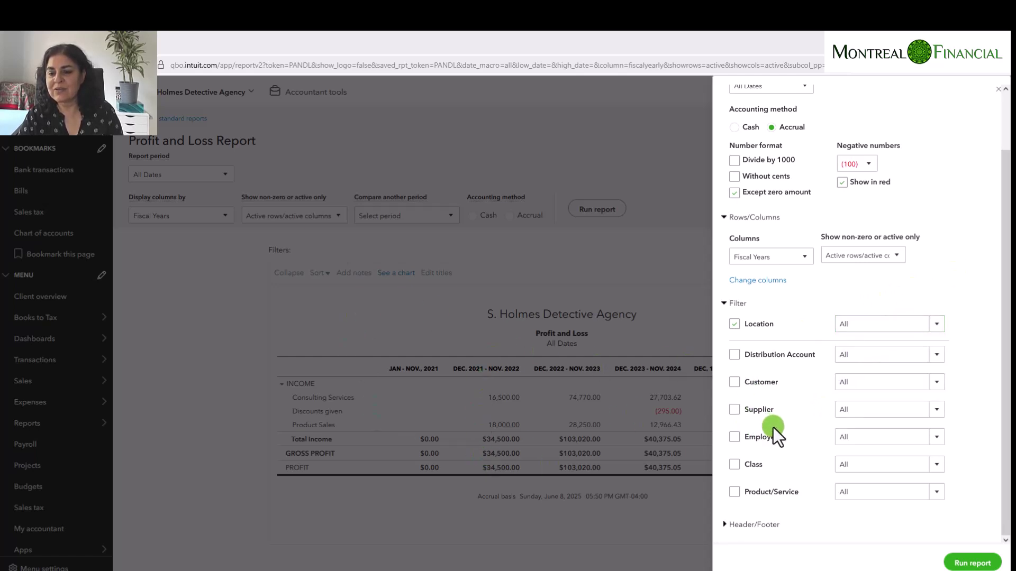
left_click(756, 527)
scroll(811, 510, "down", 5)
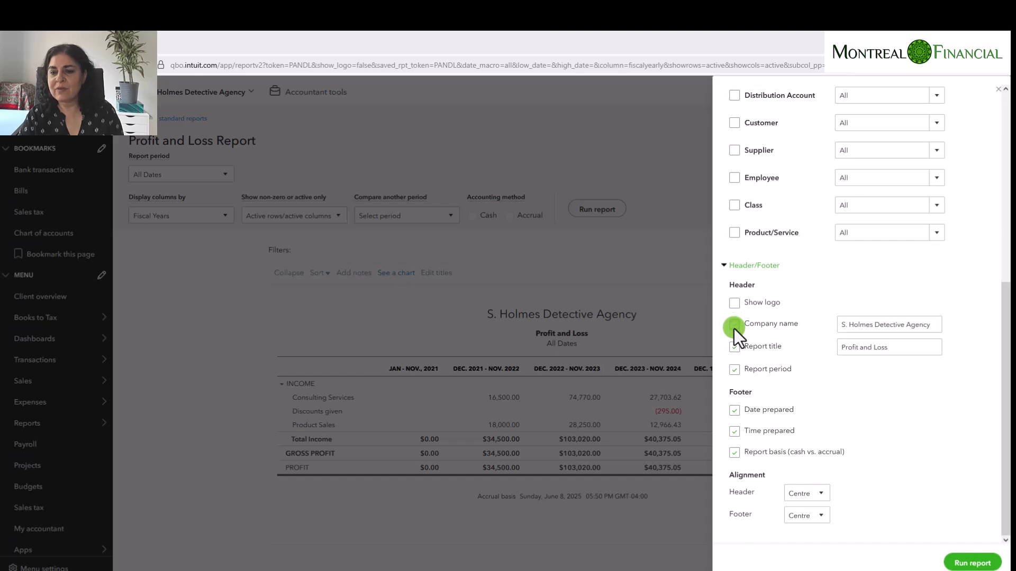
left_click(735, 304)
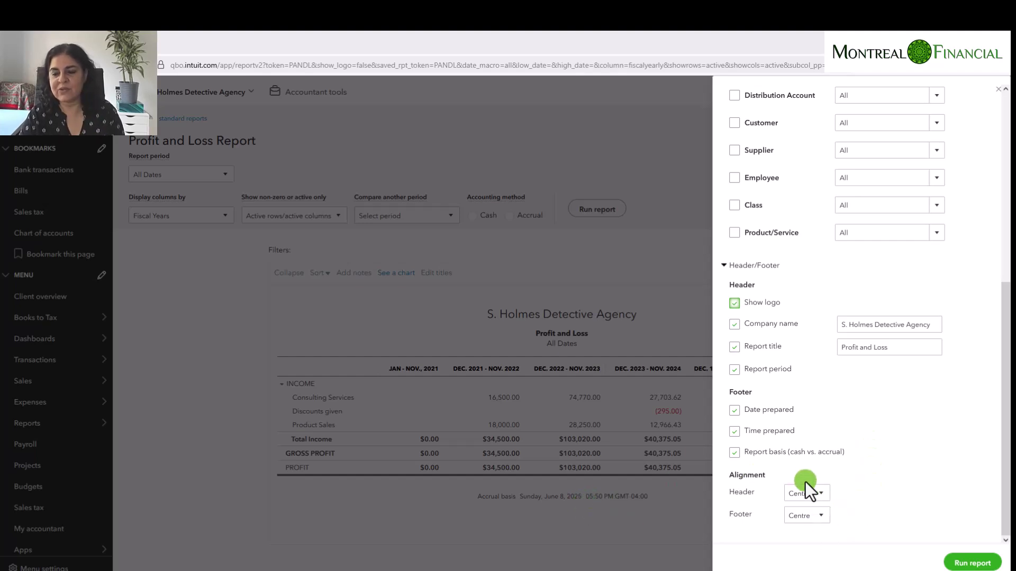
left_click(964, 563)
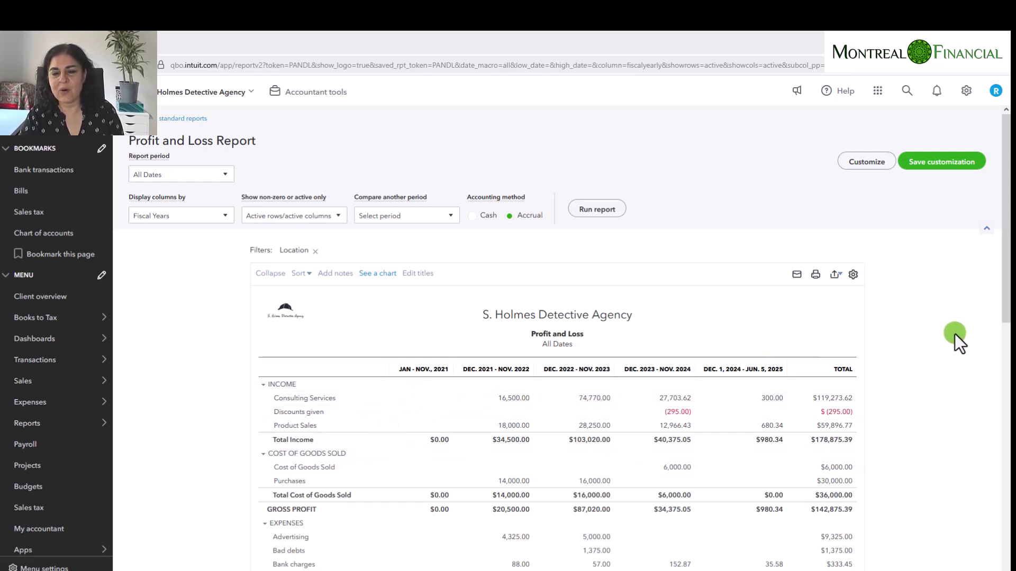
Save the customized report under the name Profit and Loss Yearly without assigning it to a group
left_click(933, 174)
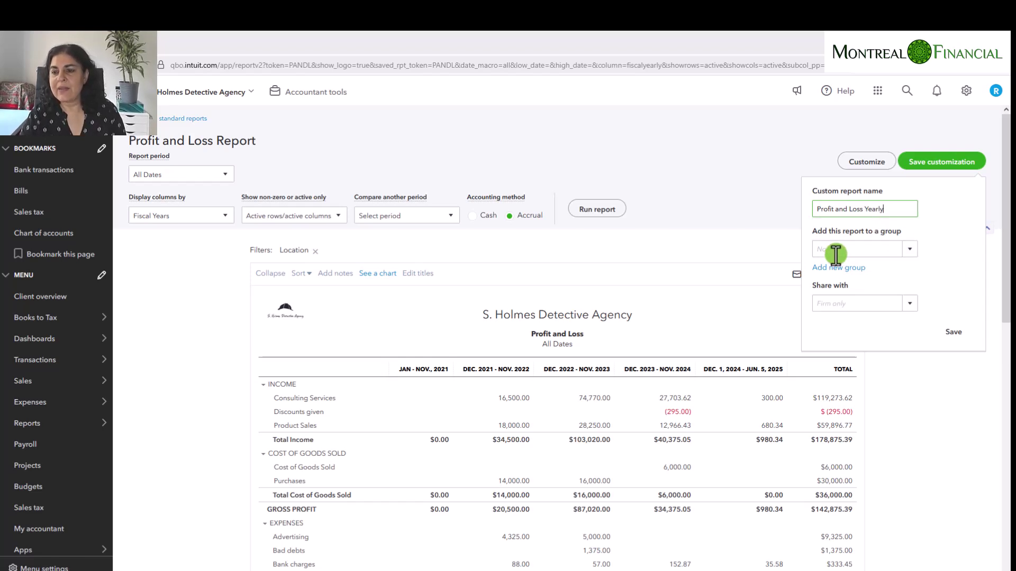
left_click(909, 303)
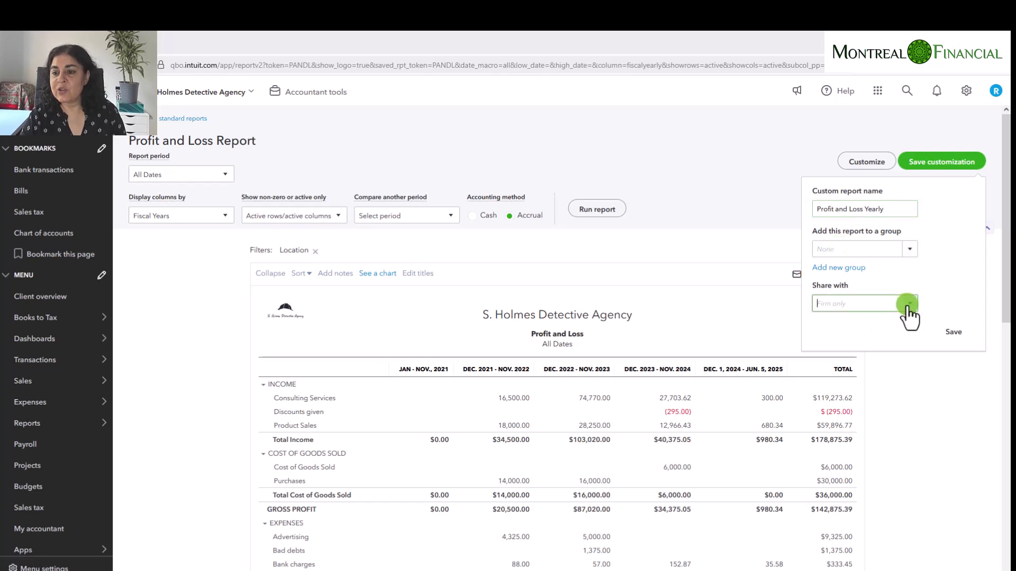
left_click(909, 304)
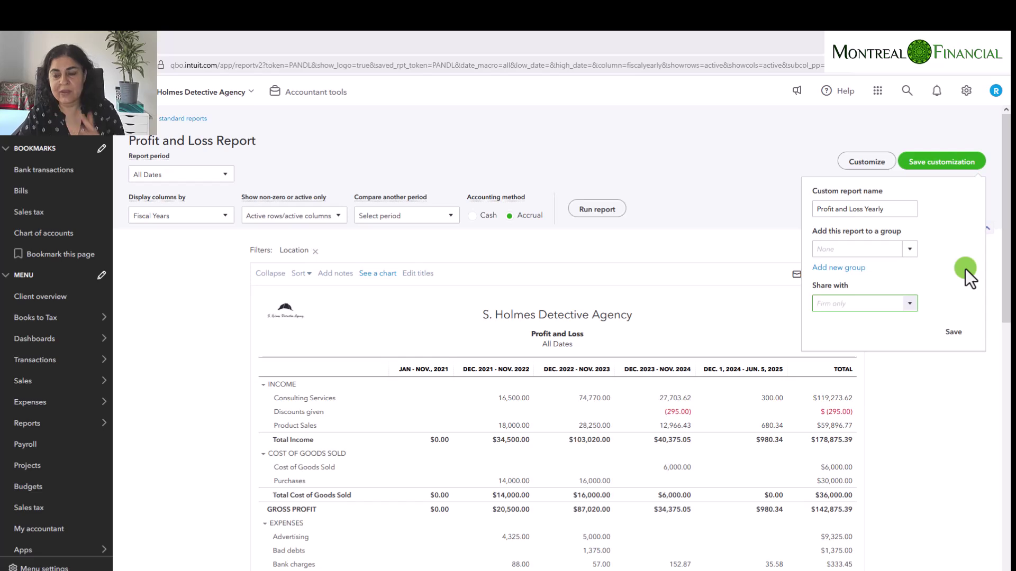
left_click(952, 333)
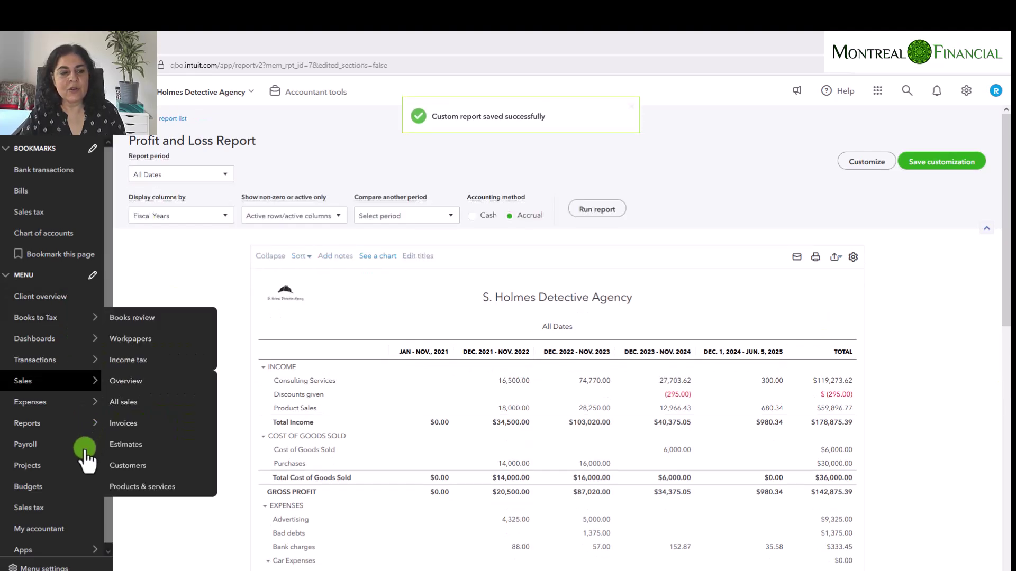
Open the saved Profit and Loss Yearly report from the custom reports list
mouse_move(74, 426)
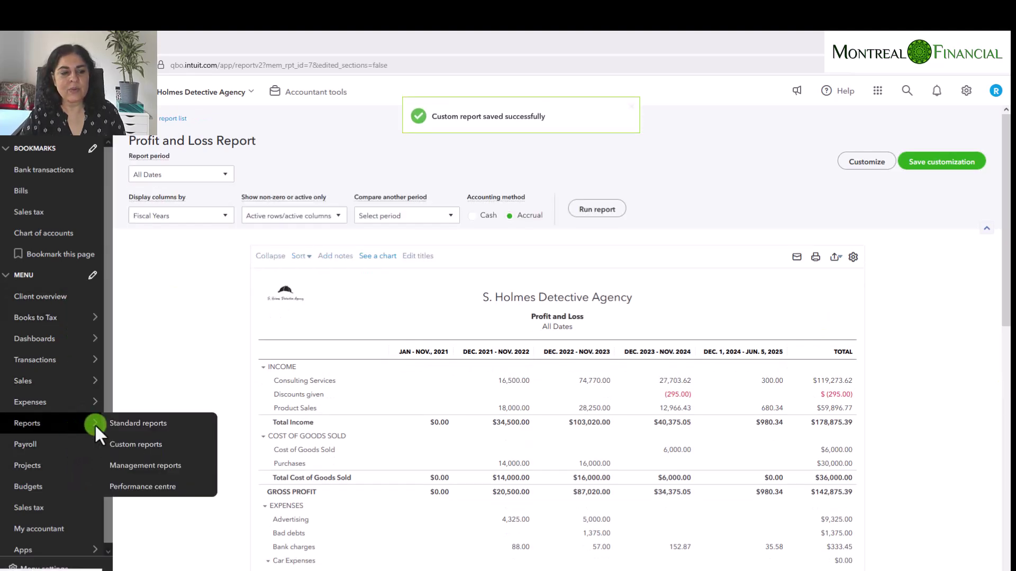
left_click(147, 447)
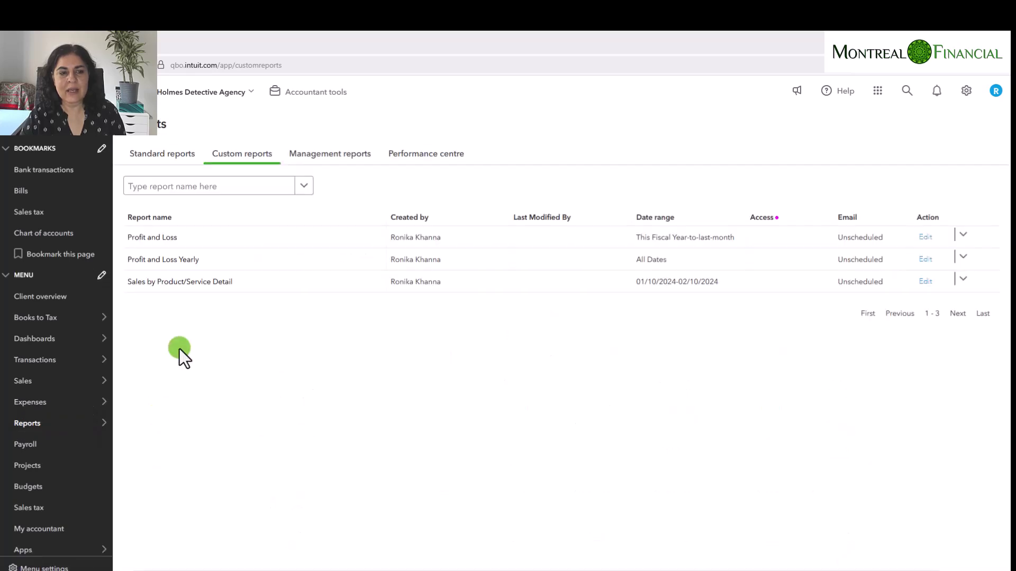
left_click(162, 260)
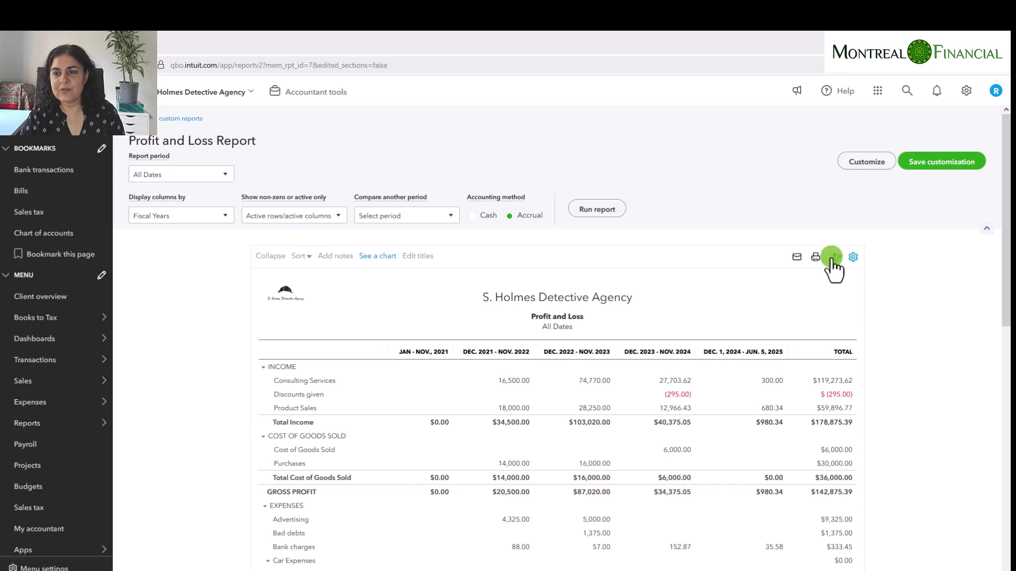
Save the report as the PDF file Profit and Loss.pdf
left_click(796, 260)
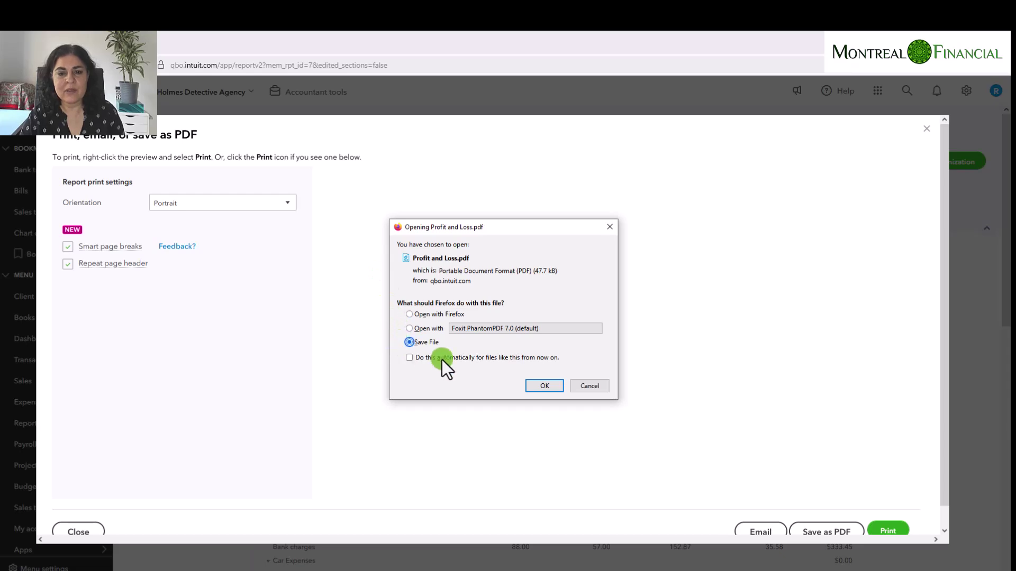
left_click(544, 386)
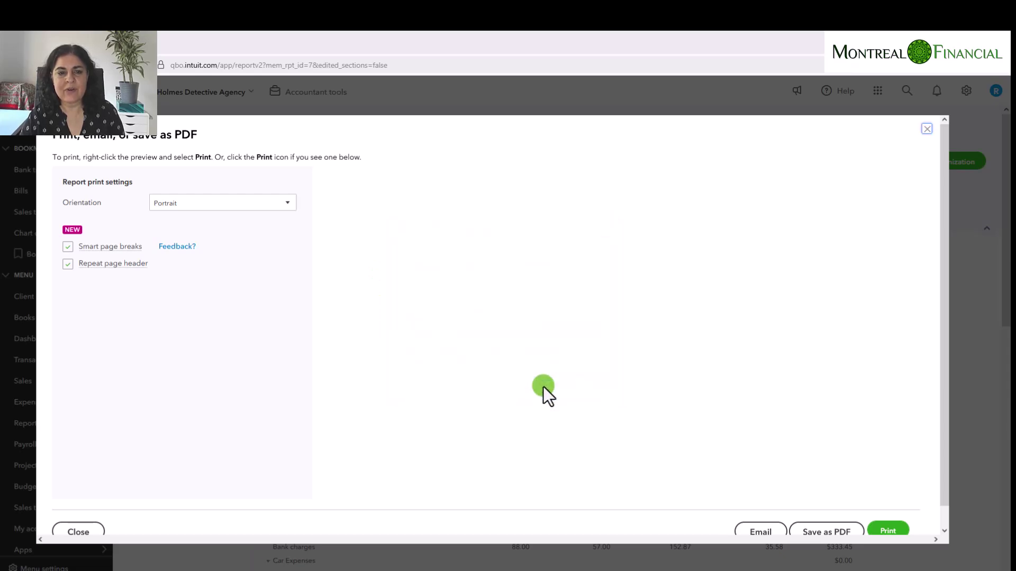
View the report's email form with its To and CC fields without sending, and open the print options
scroll(756, 521, "down", 1)
left_click(758, 512)
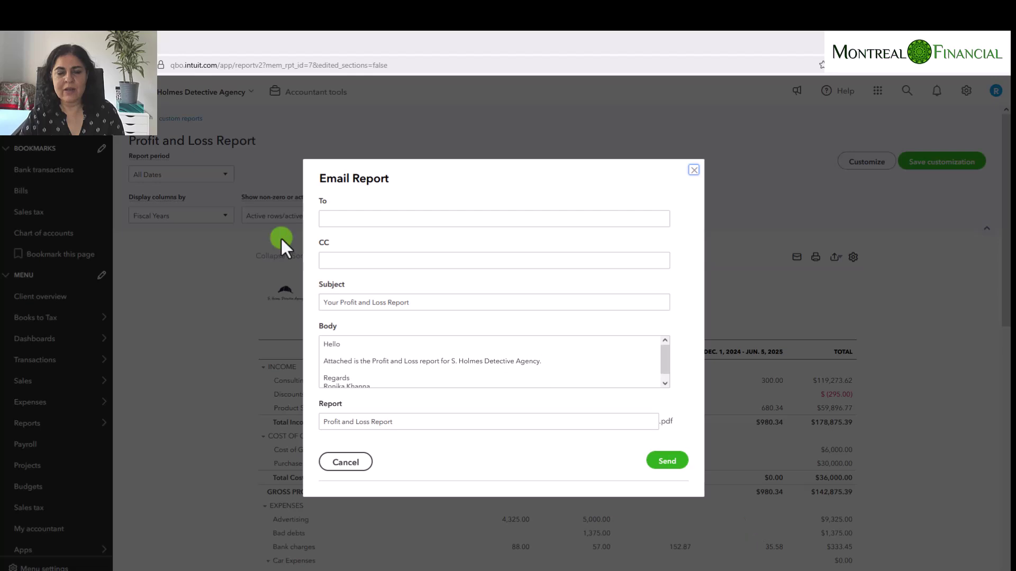
left_click(352, 219)
left_click(352, 218)
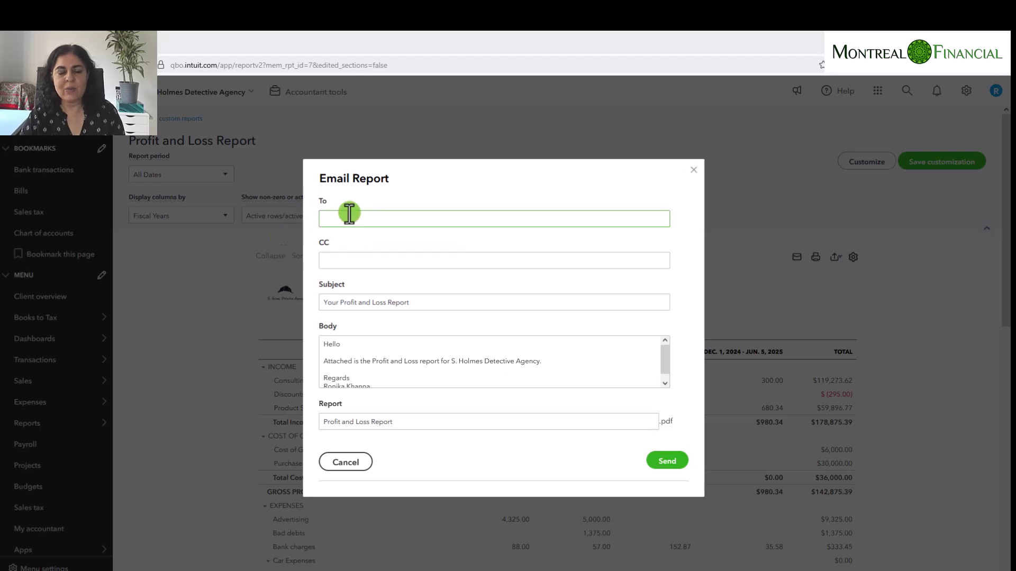
left_click(339, 261)
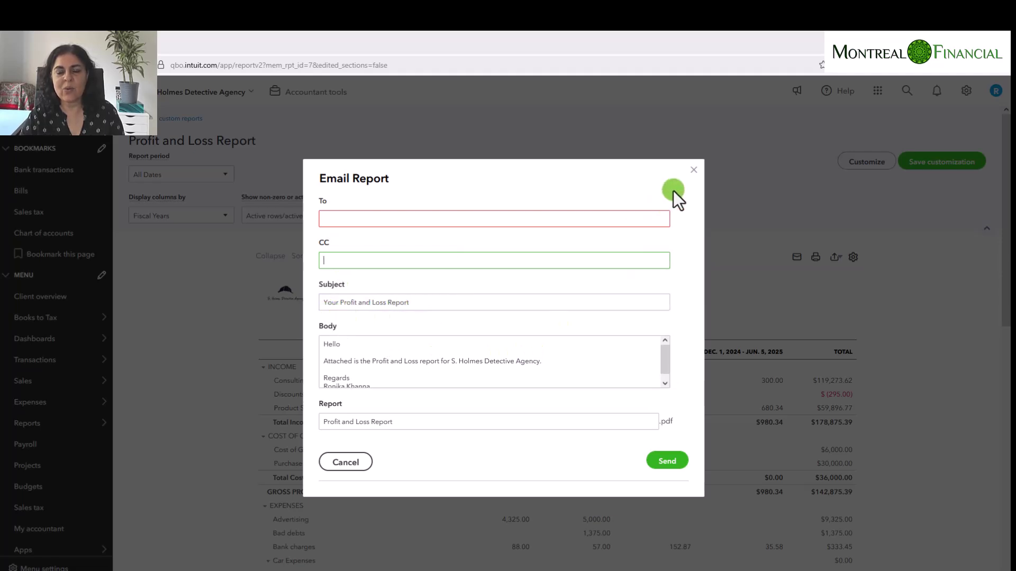
left_click(692, 171)
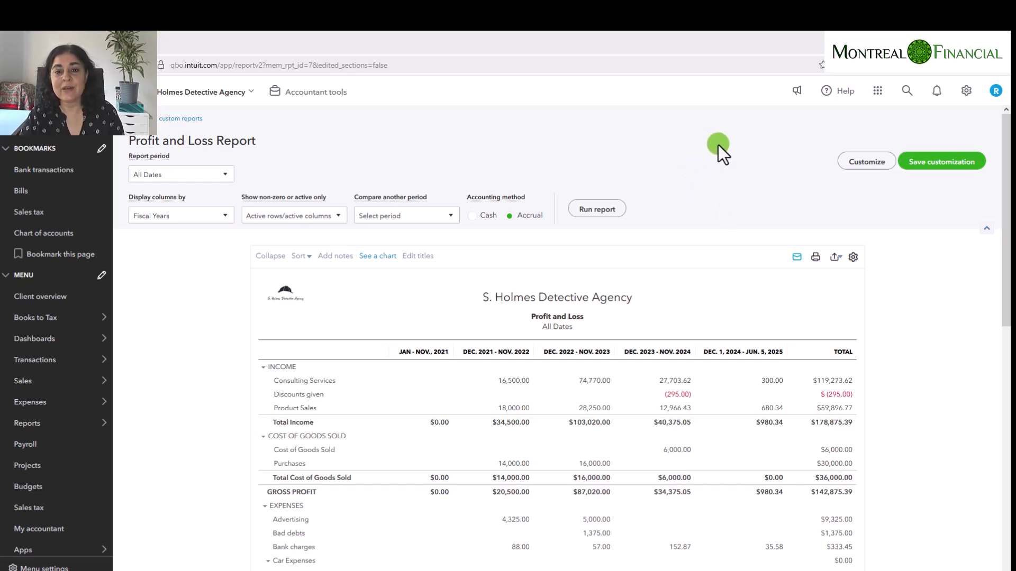
left_click(815, 259)
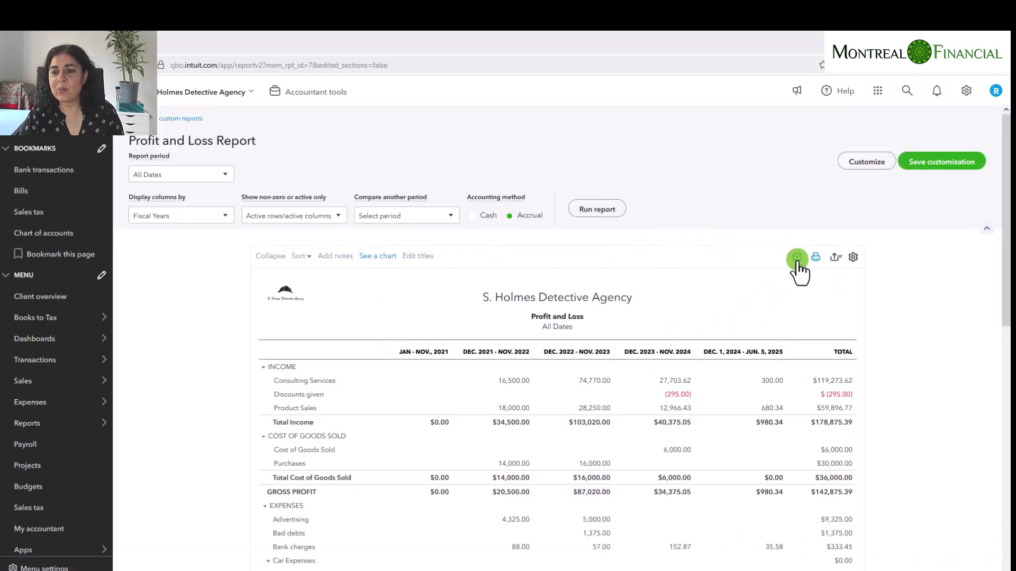
Export the Profit and Loss report to Excel, open the file in Microsoft Excel and enable editing
left_click(835, 258)
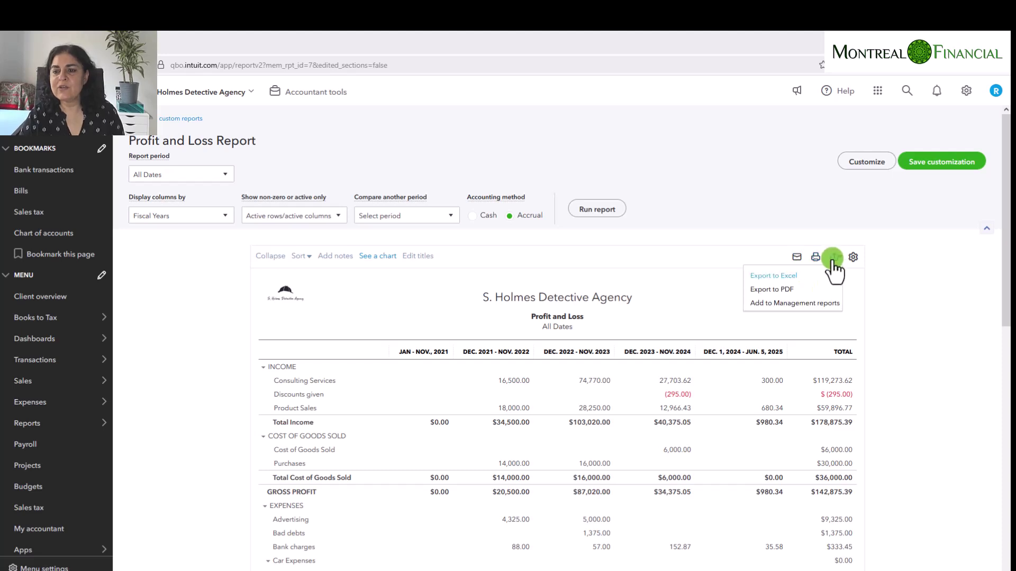
left_click(778, 276)
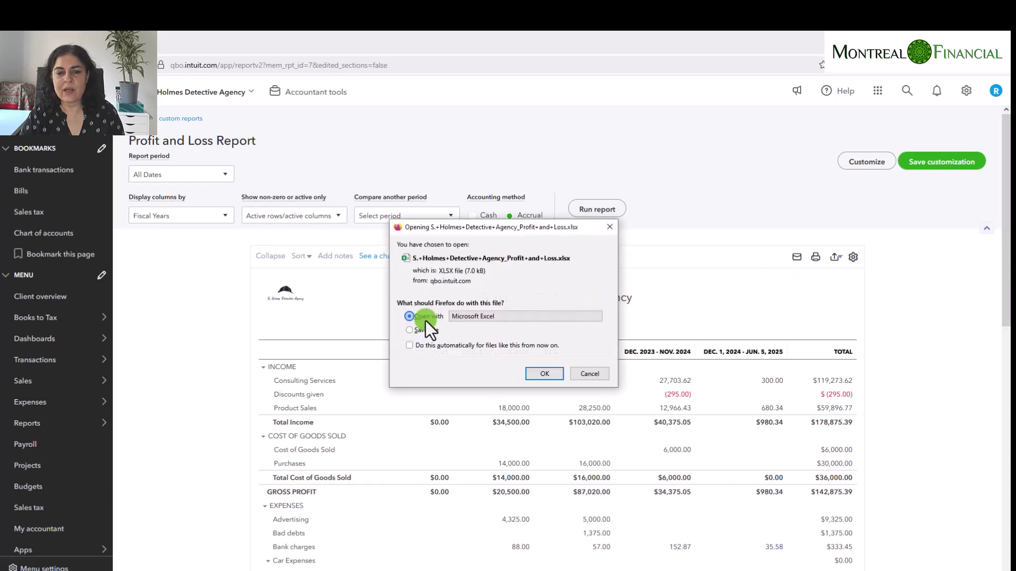
left_click(482, 316)
left_click(482, 315)
left_click(537, 373)
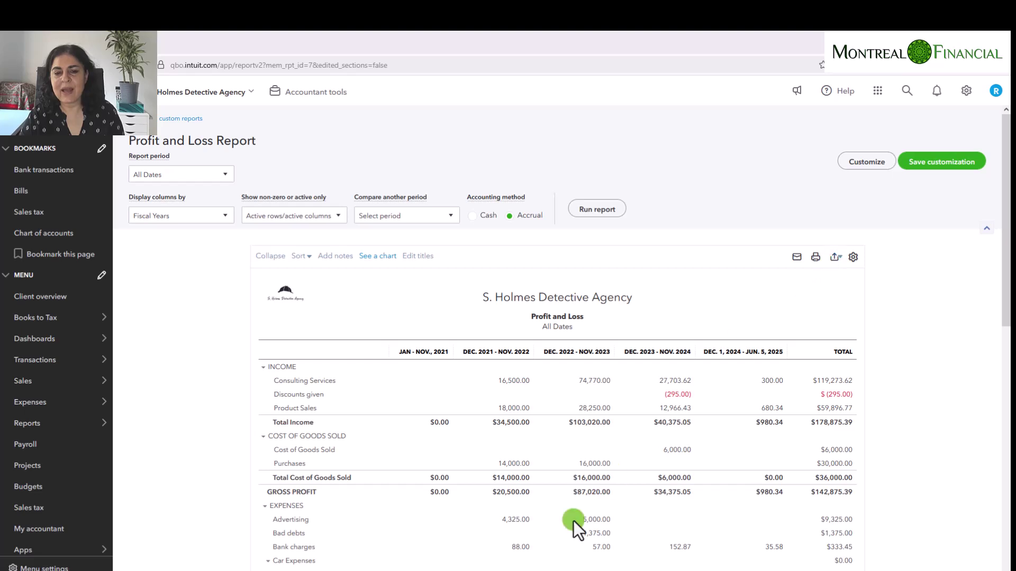
mouse_move(432, 570)
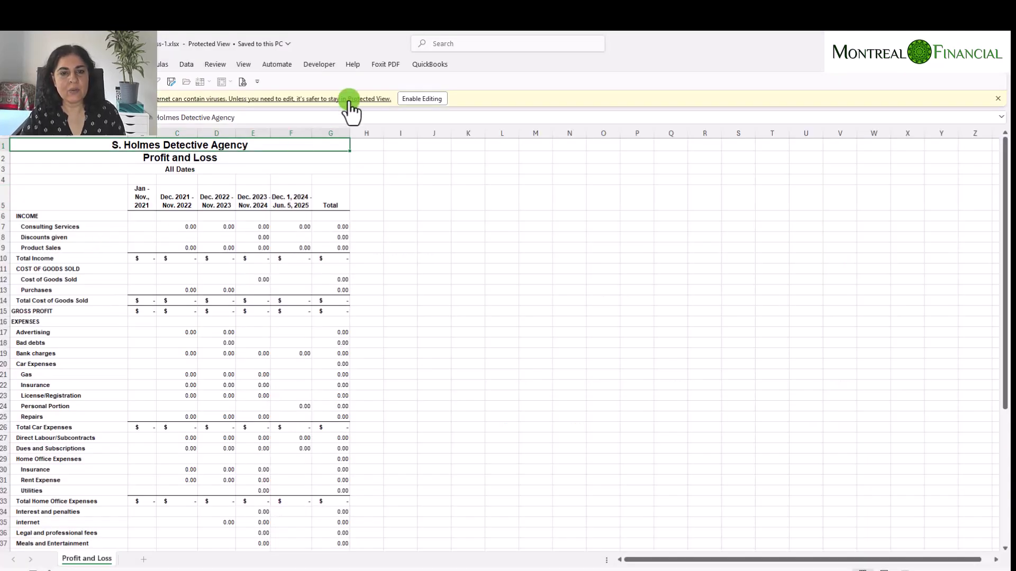
left_click(412, 100)
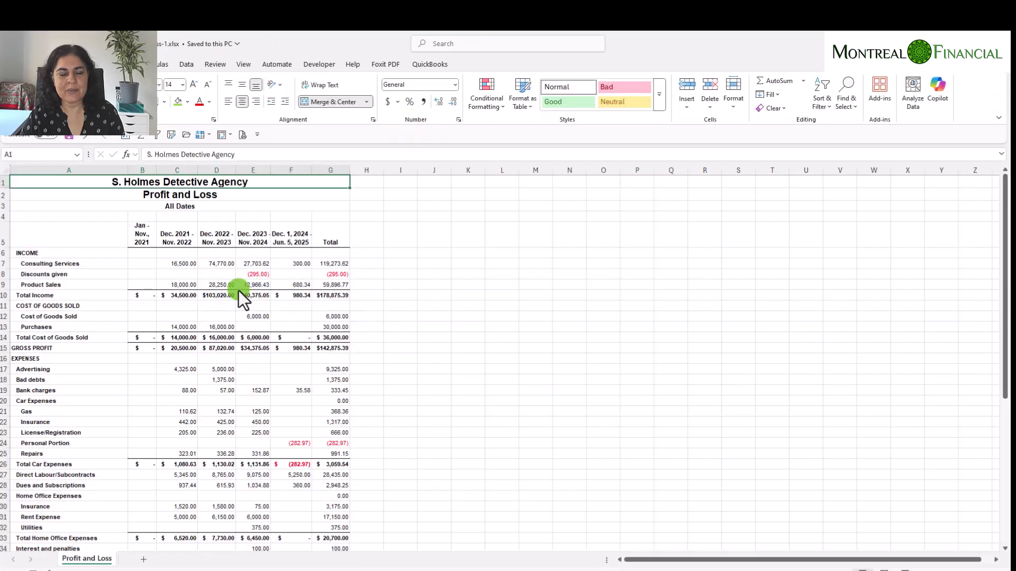
Review the exported Profit and Loss worksheet from header to profit row, and switch back to QuickBooks Online
scroll(225, 291, "down", 10)
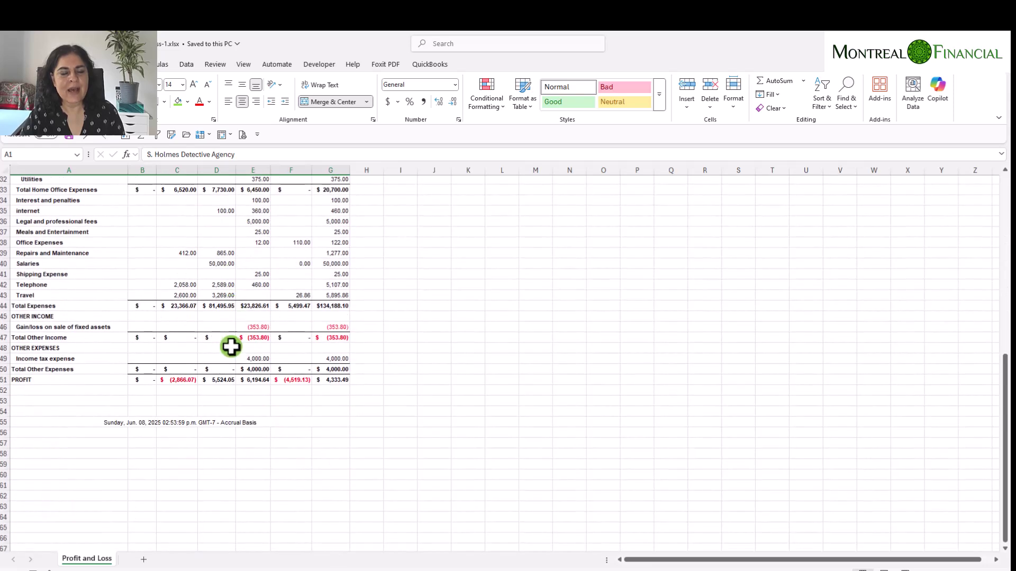
scroll(228, 344, "up", 10)
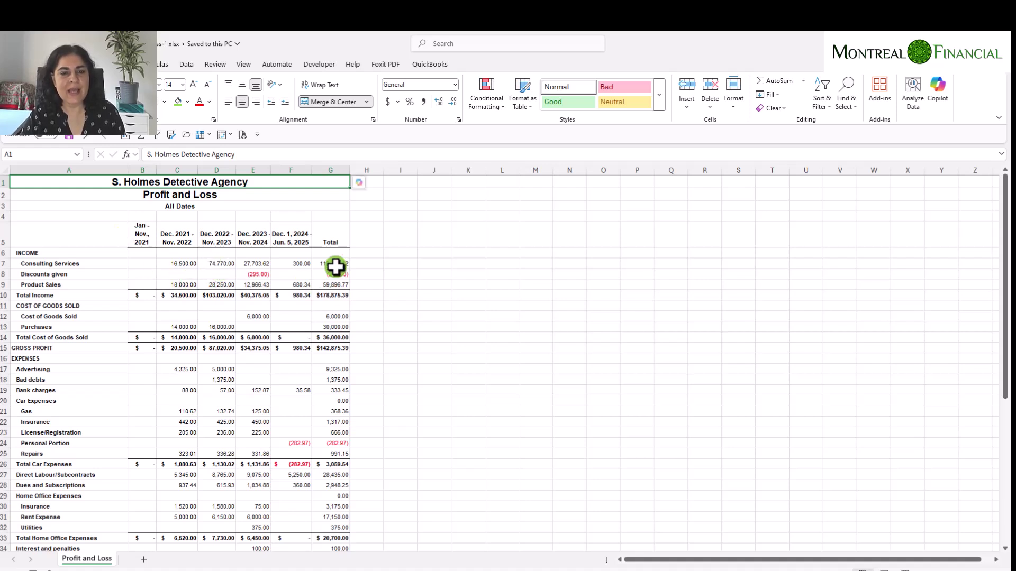
left_click(370, 264)
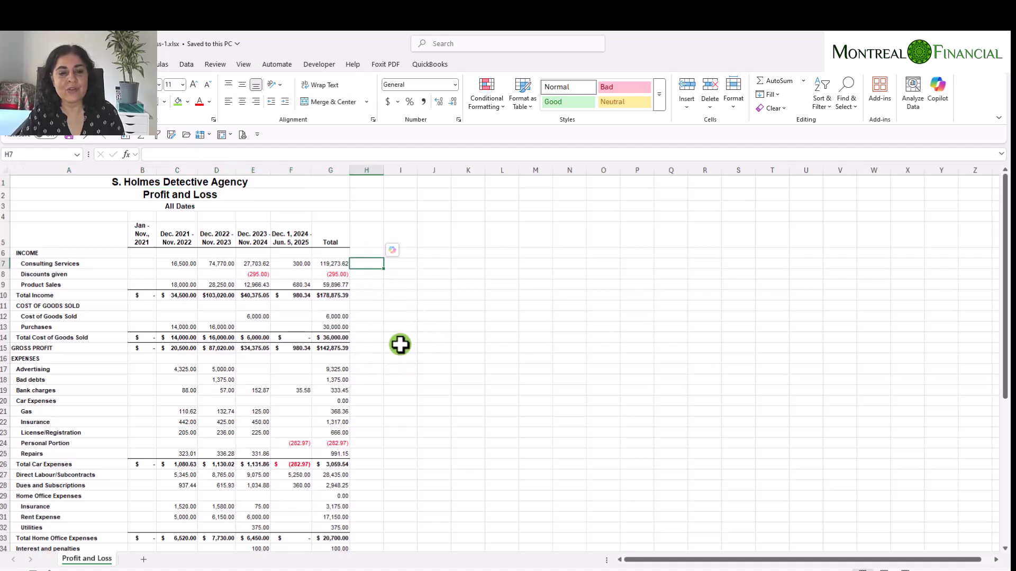
left_click(372, 316)
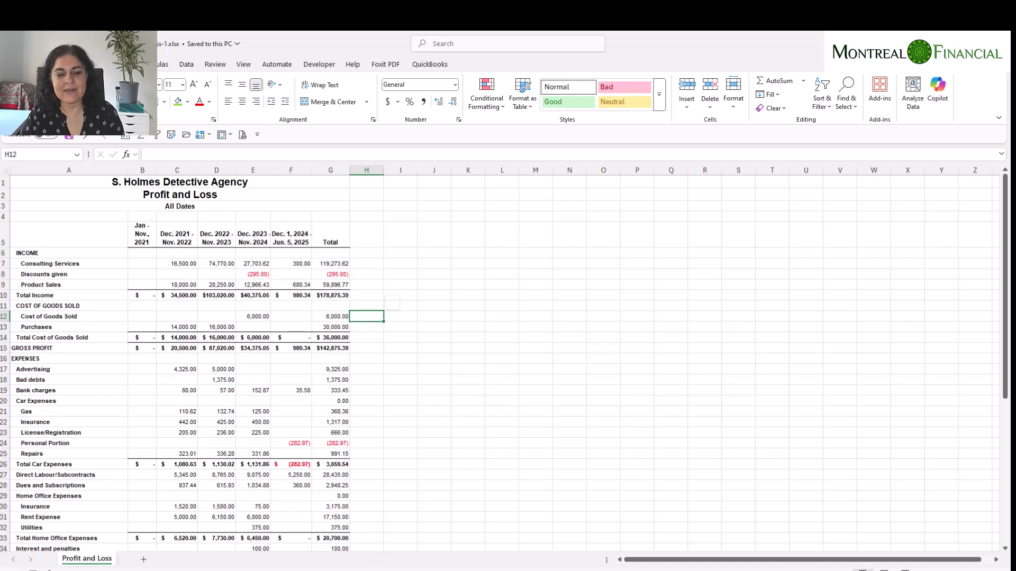
left_click(486, 568)
scroll(951, 402, "up", 8)
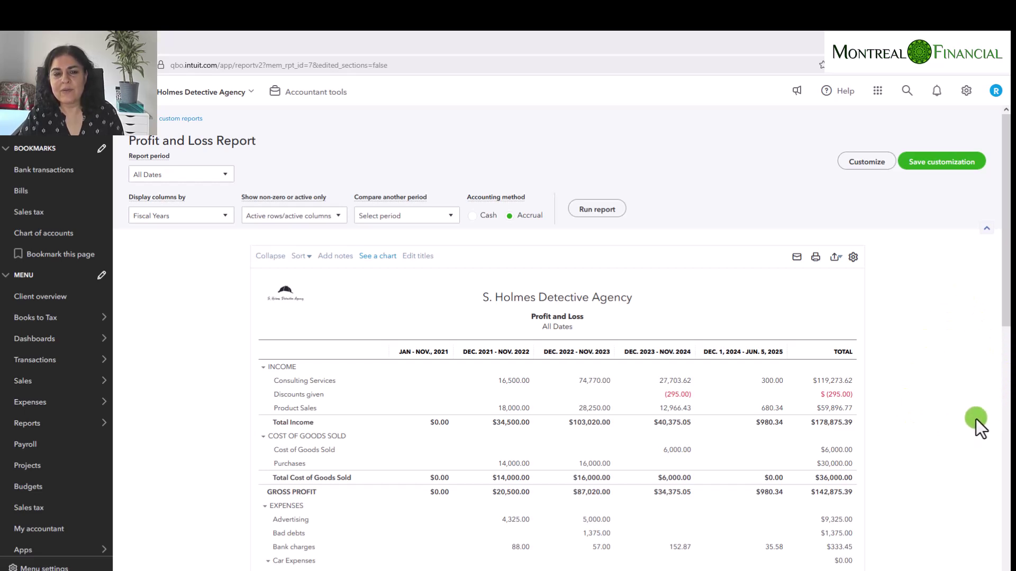
Open the transaction report behind the Consulting Services total and look over its transactions
scroll(976, 418, "down", 2)
scroll(976, 418, "up", 2)
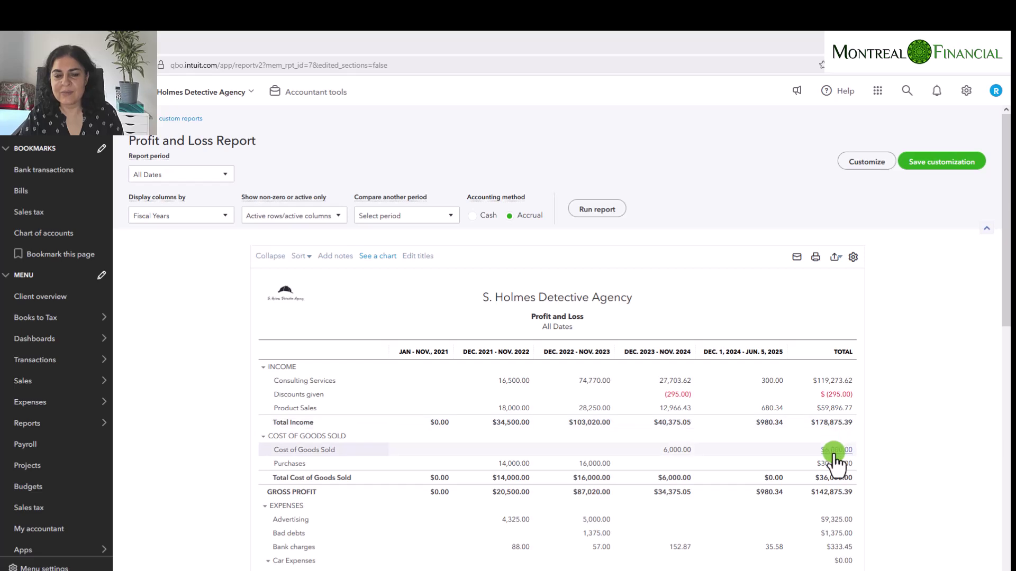
left_click(833, 381)
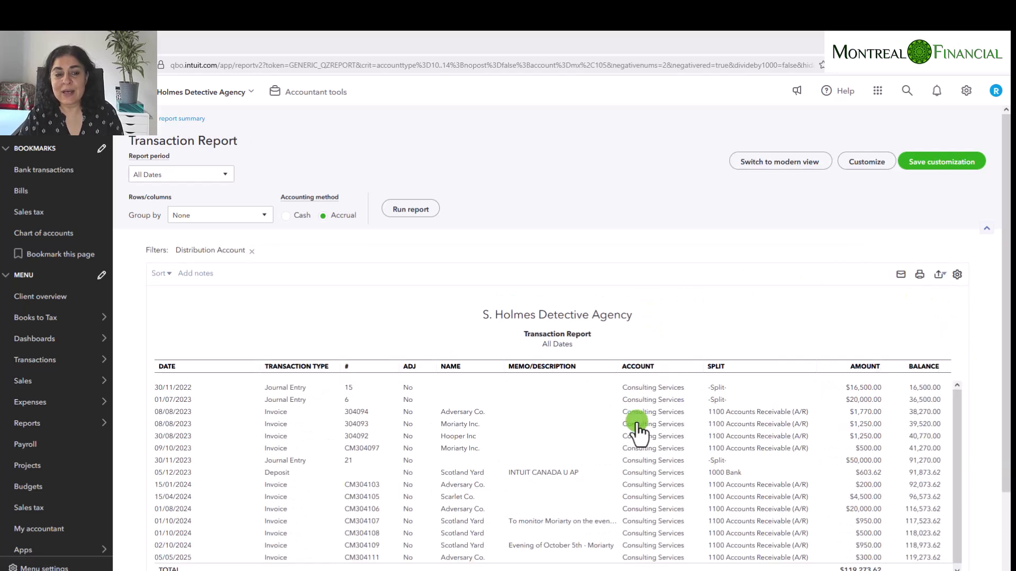
scroll(641, 421, "down", 2)
scroll(788, 324, "up", 2)
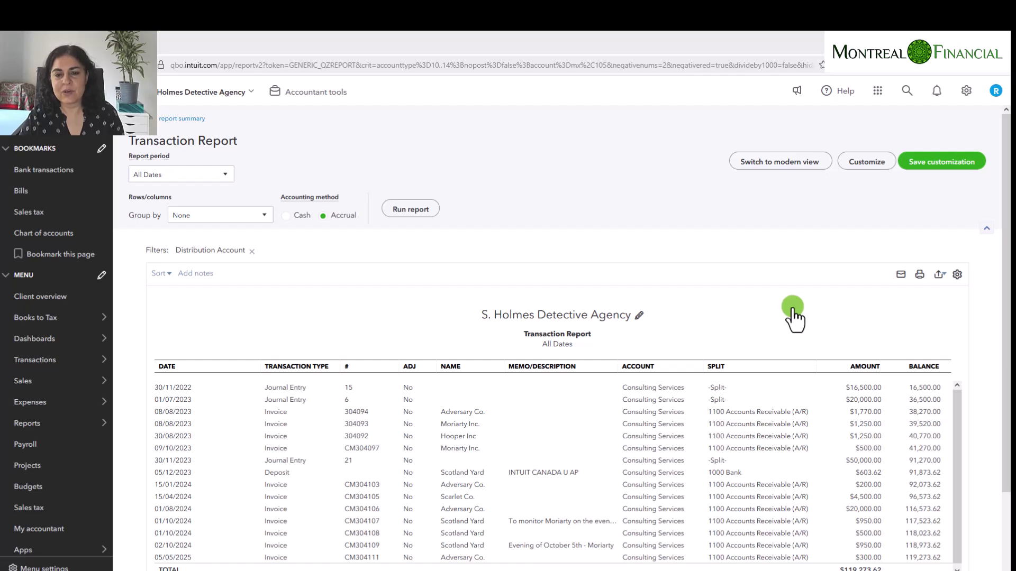
Set the transaction report's period to This Fiscal Year-to-date and run the report
left_click(175, 175)
left_click(566, 233)
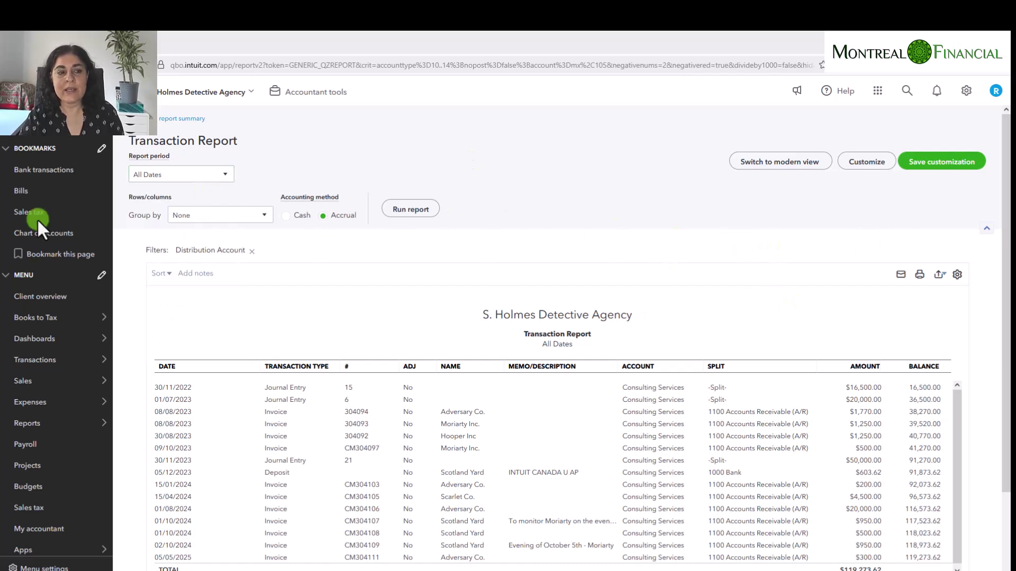
left_click(179, 176)
scroll(184, 307, "down", 3)
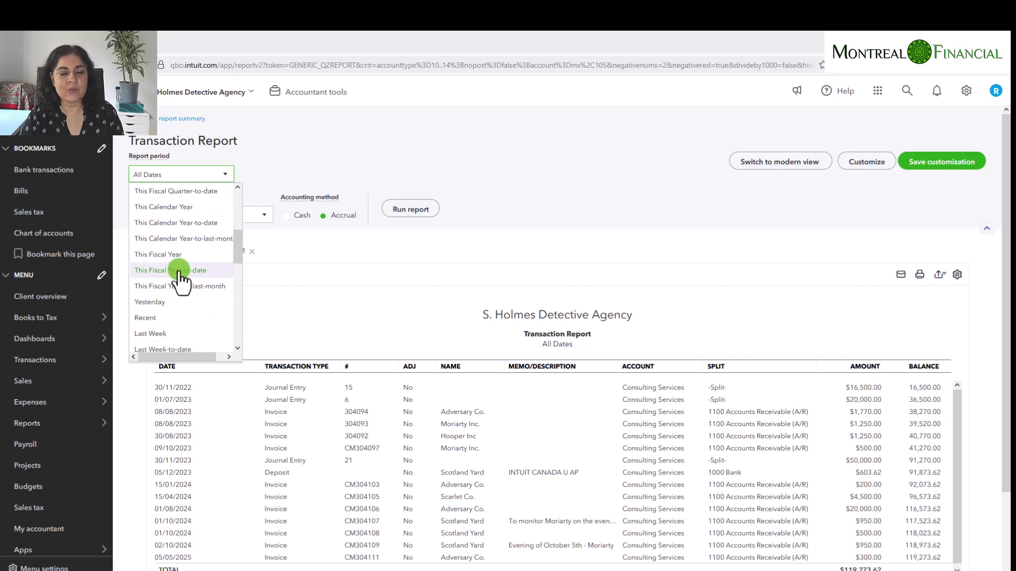
left_click(179, 272)
left_click(409, 210)
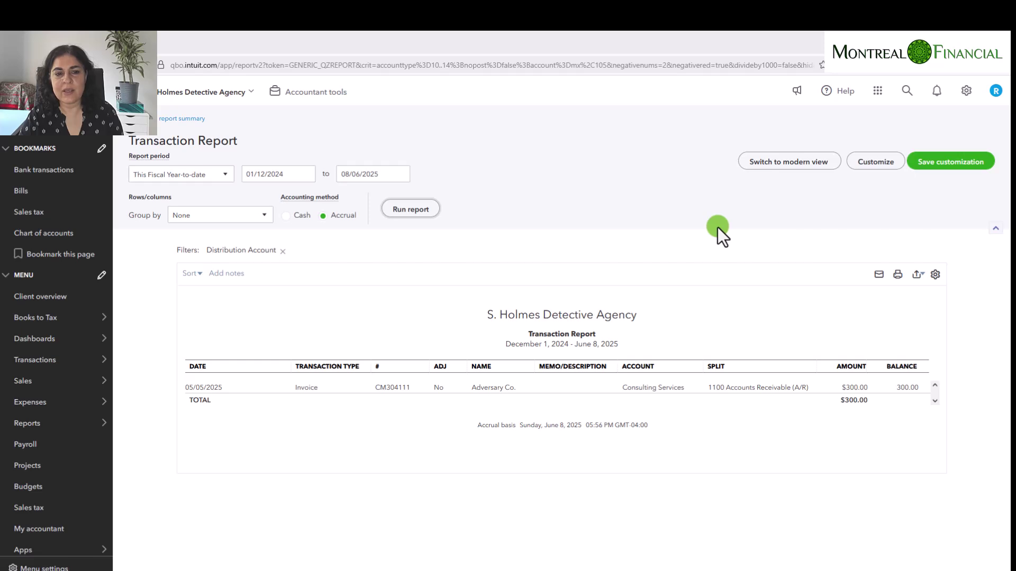
Set the transaction report's period back to All Dates and rerun it
left_click(184, 172)
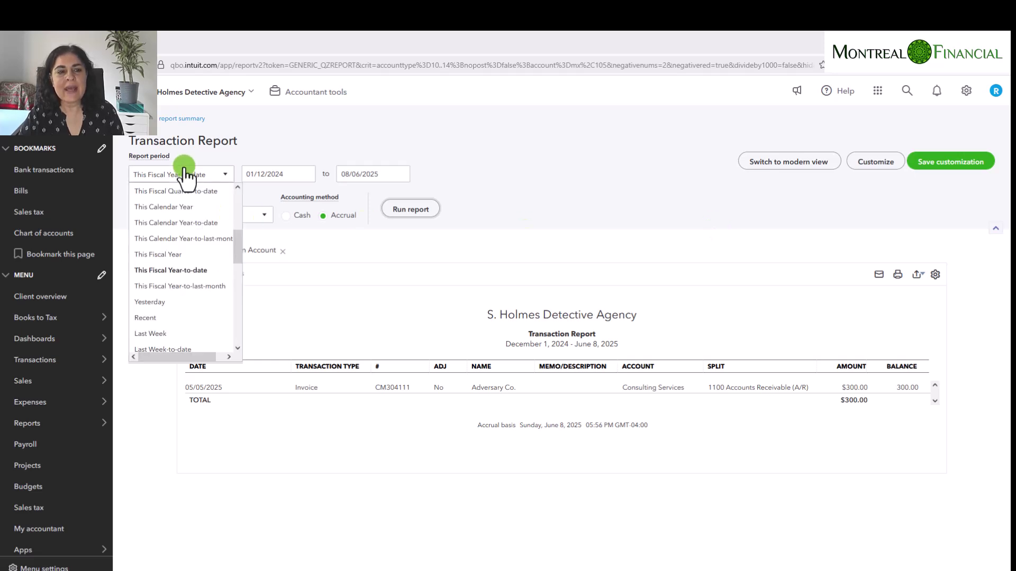
left_click_drag(239, 256, 231, 198)
left_click(153, 194)
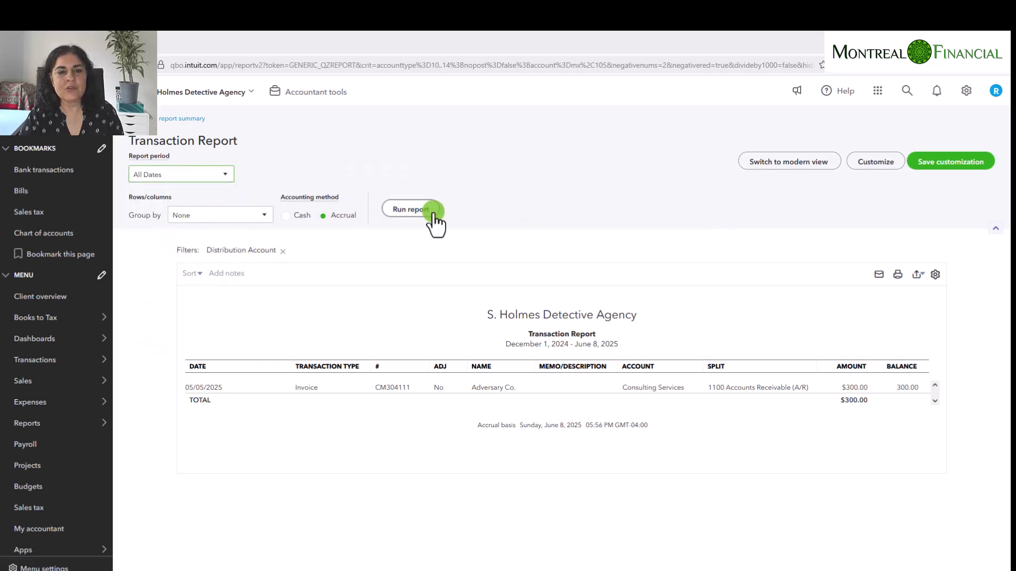
left_click(411, 209)
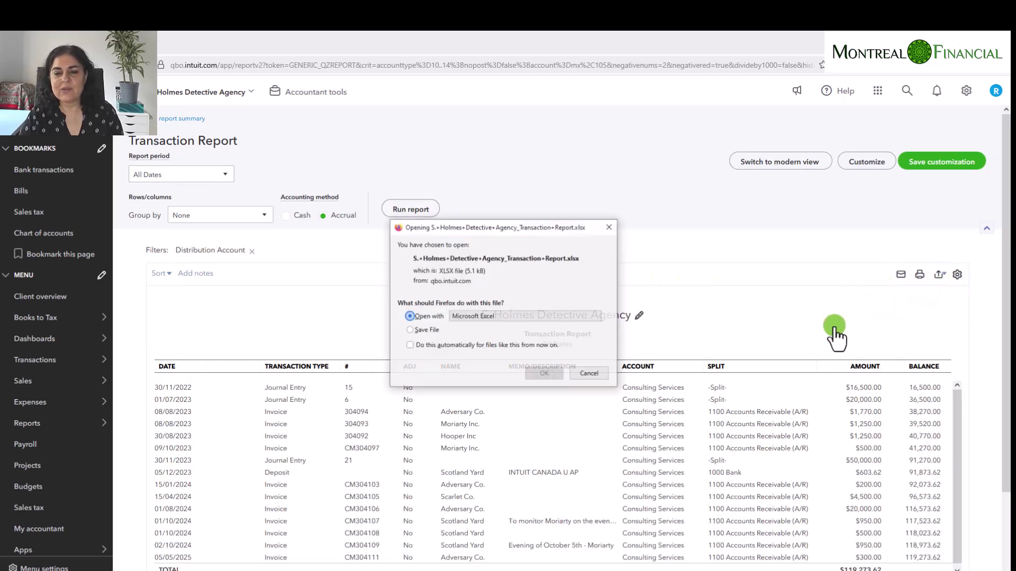
Open the transaction report's Excel export for editing in Microsoft Excel and widen the Balance column to fit its contents
left_click(544, 373)
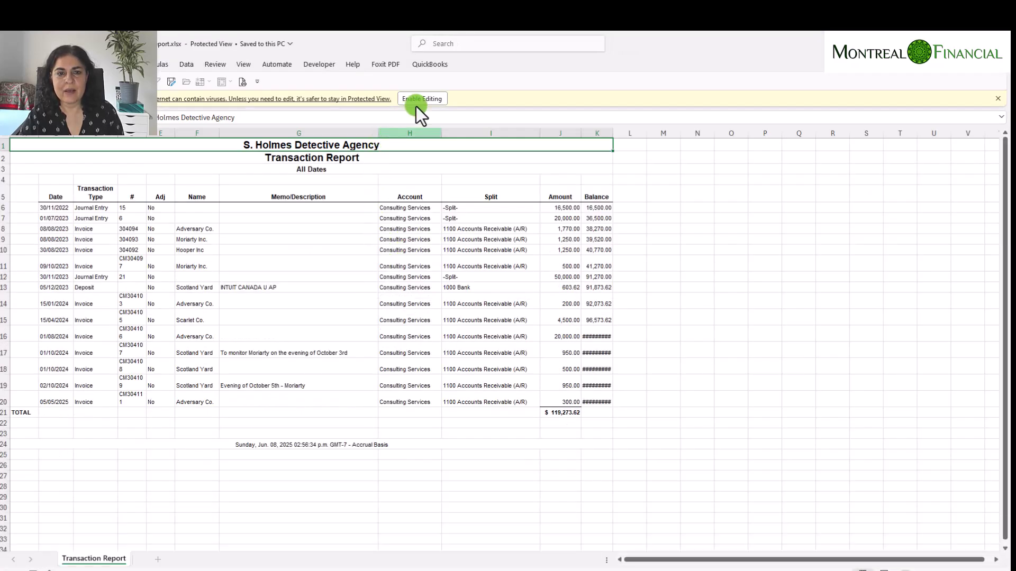
left_click(418, 99)
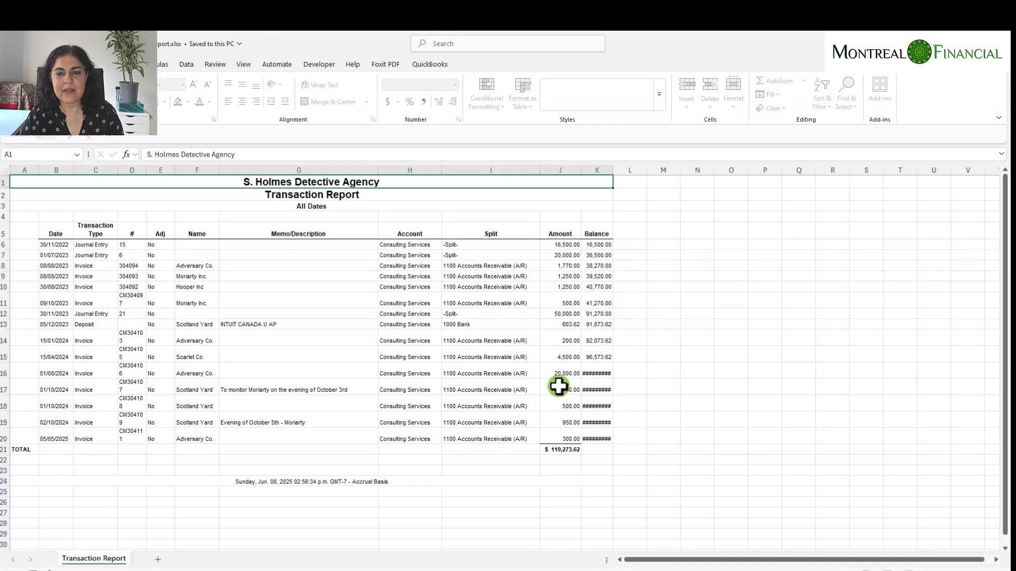
double_click(614, 170)
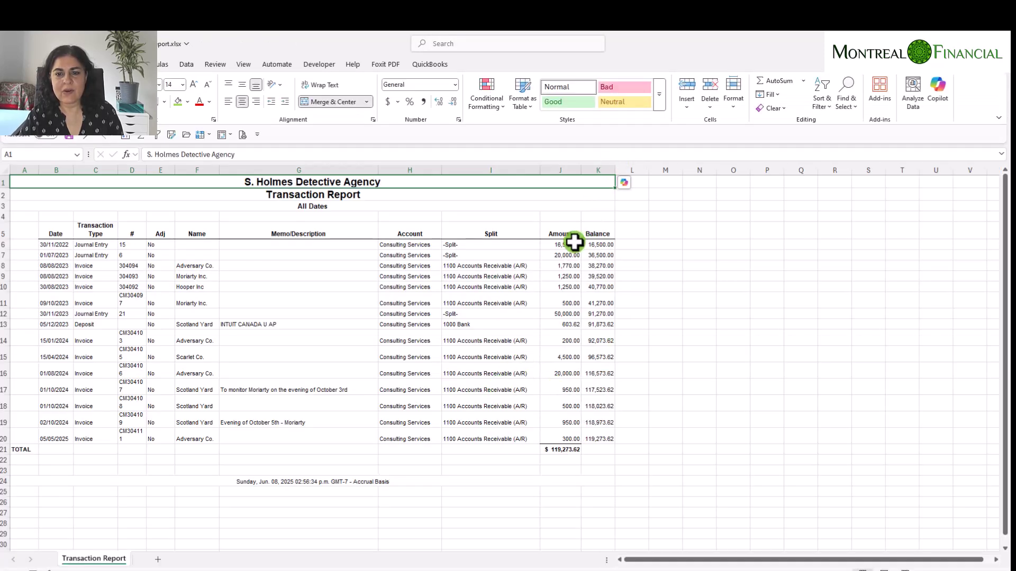
left_click(569, 244)
left_click(564, 438)
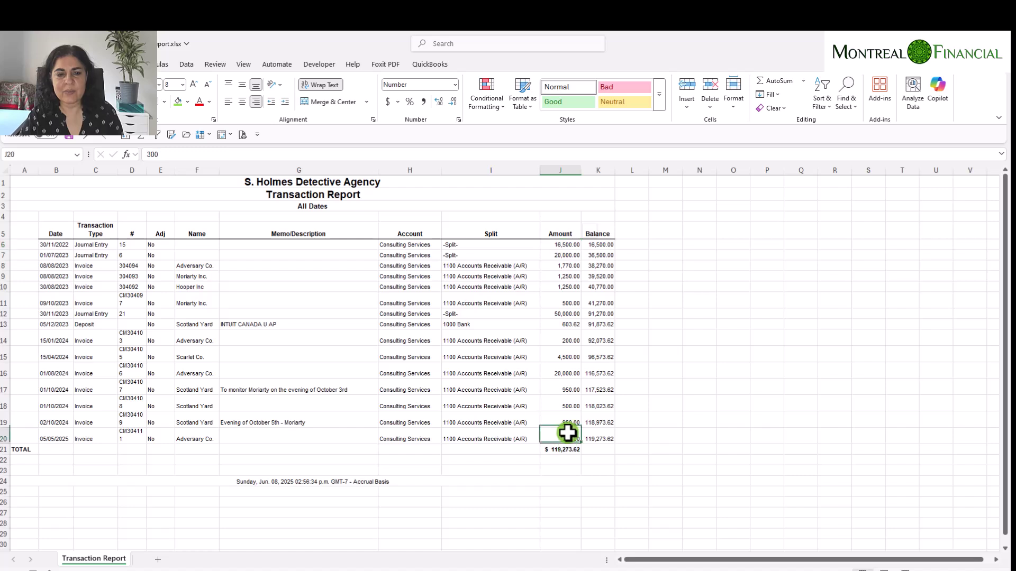
left_click(222, 286)
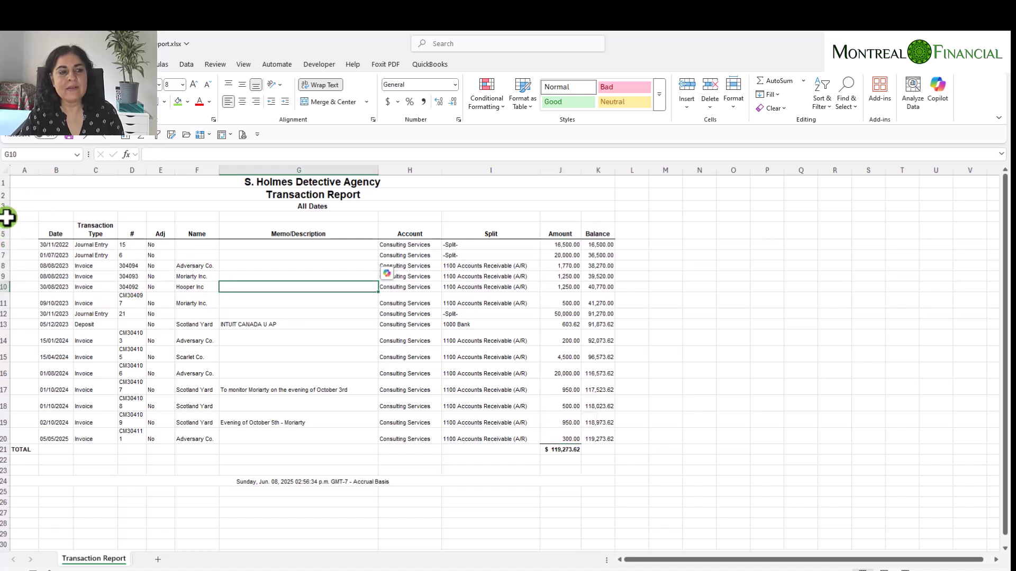
Delete the title rows 1 to 4 and column A so the table starts in cell A1
left_click_drag(5, 217, 6, 181)
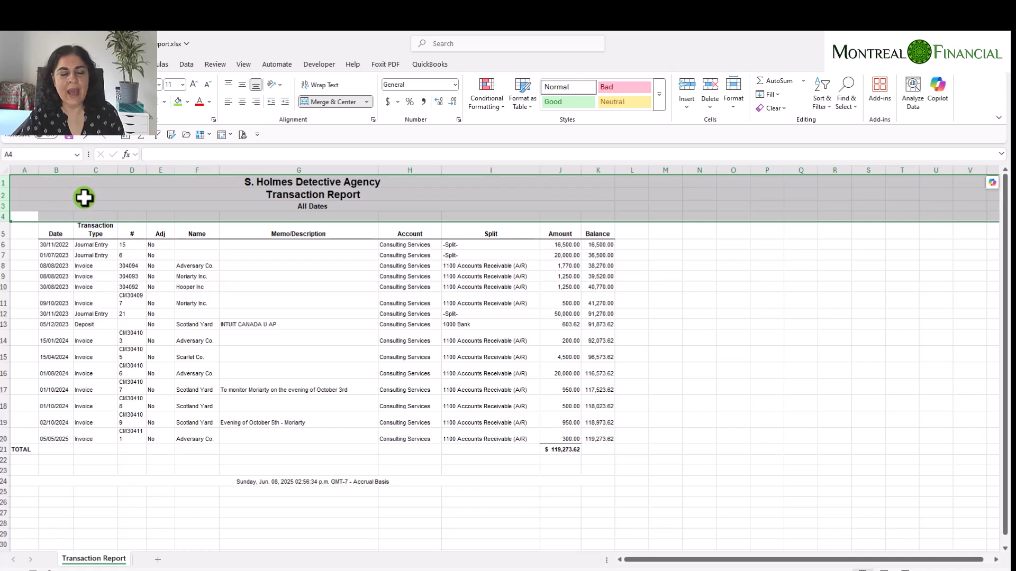
right_click(105, 197)
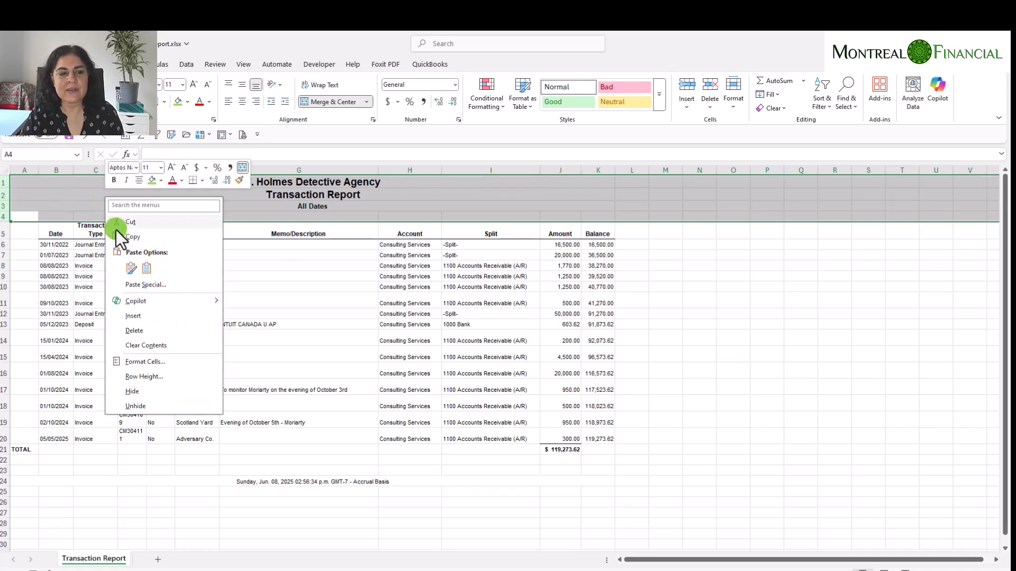
left_click(140, 334)
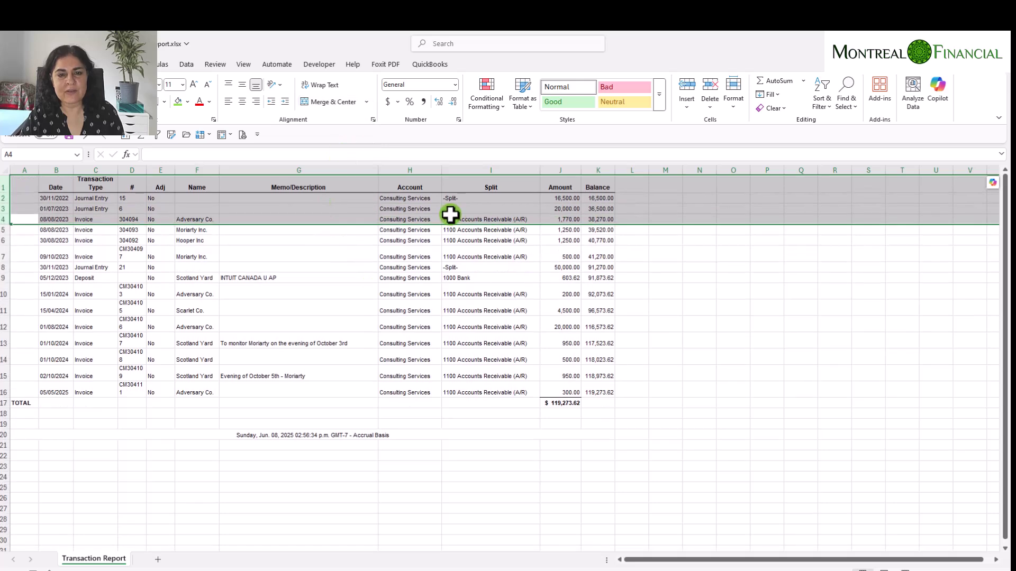
left_click(25, 171)
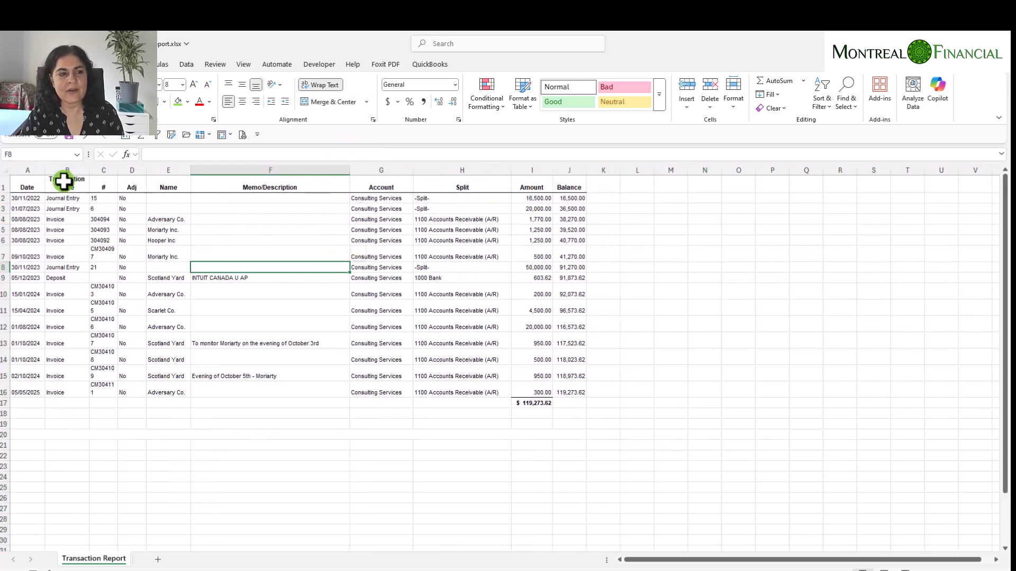
Add filters to the whole sheet and filter the Name column to Adversary Co. only
left_click(6, 170)
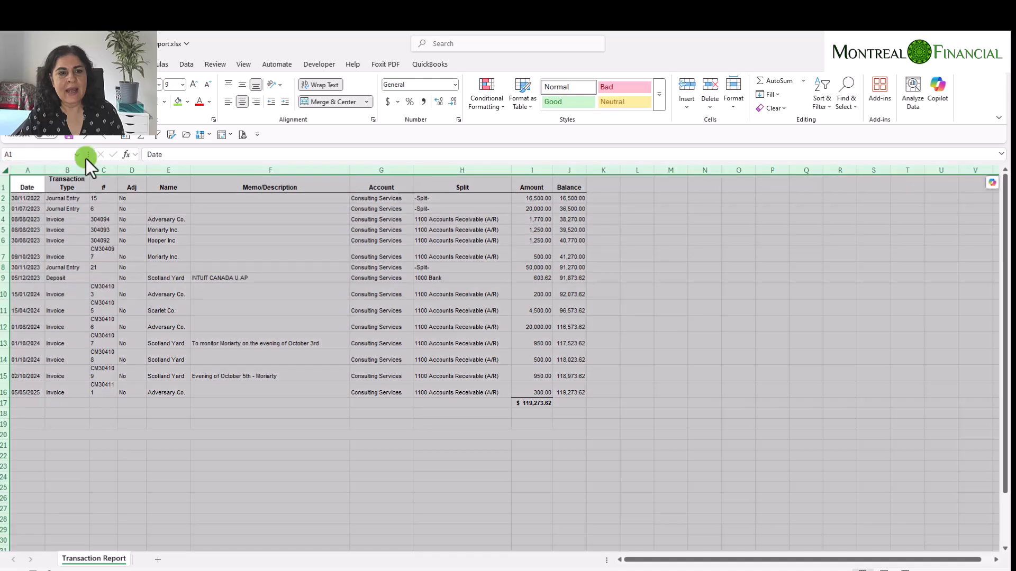
left_click(157, 135)
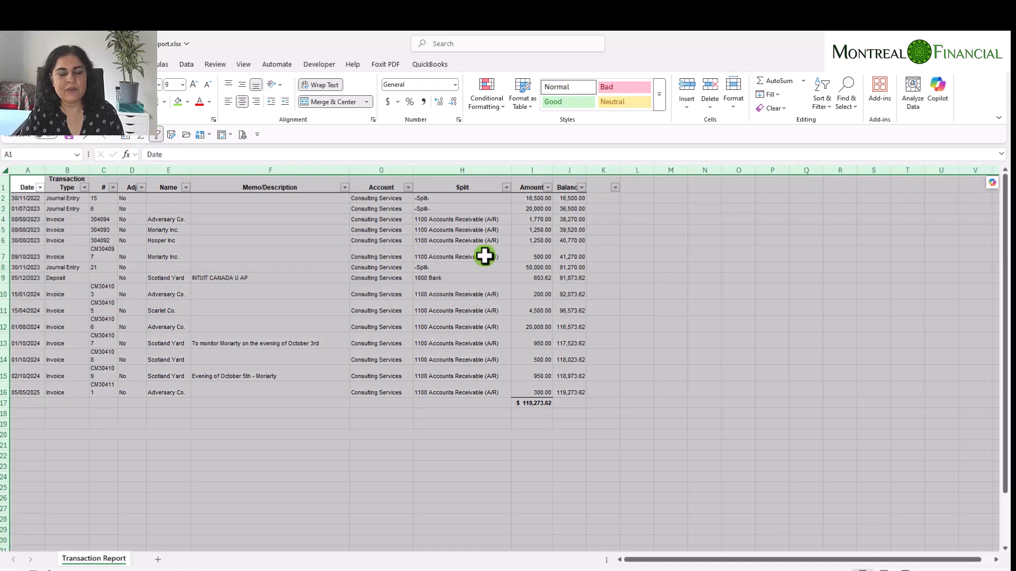
left_click(185, 187)
left_click(100, 325)
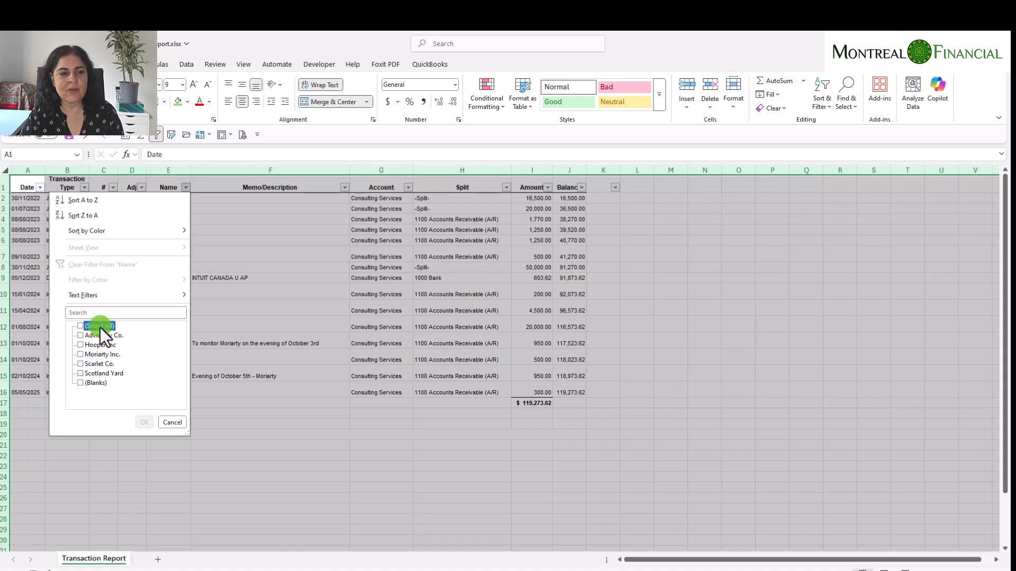
left_click(100, 335)
left_click(142, 422)
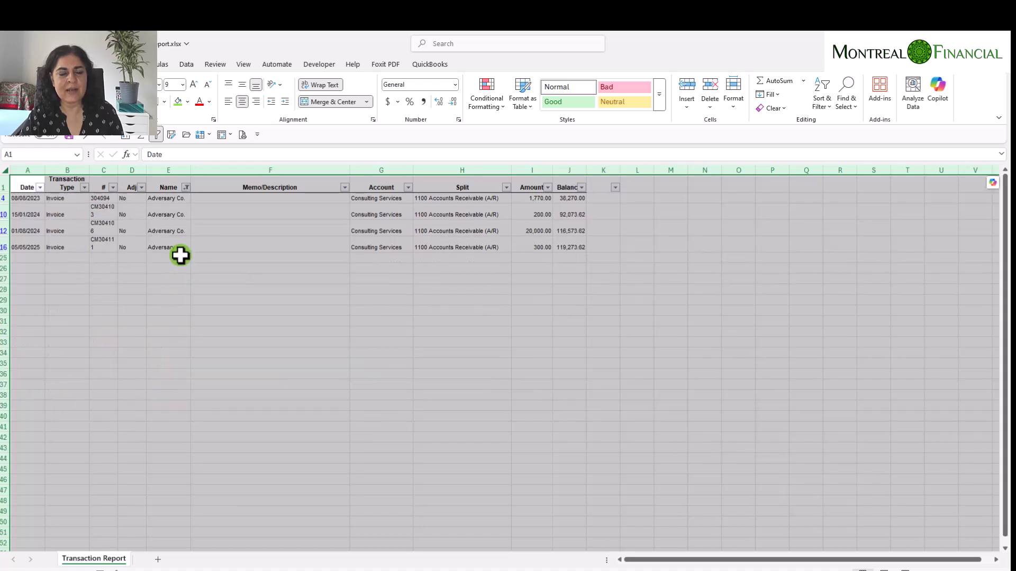
Subtotal the filtered amounts in cell I25 with =SUBTOTAL(9,I4:I16)
left_click(179, 248)
left_click(539, 260)
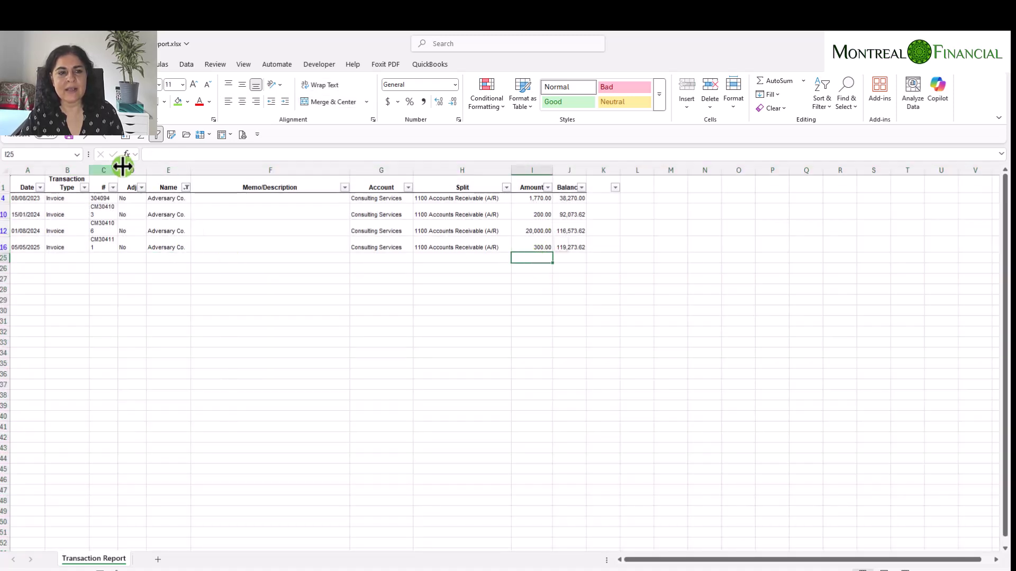
left_click(141, 136)
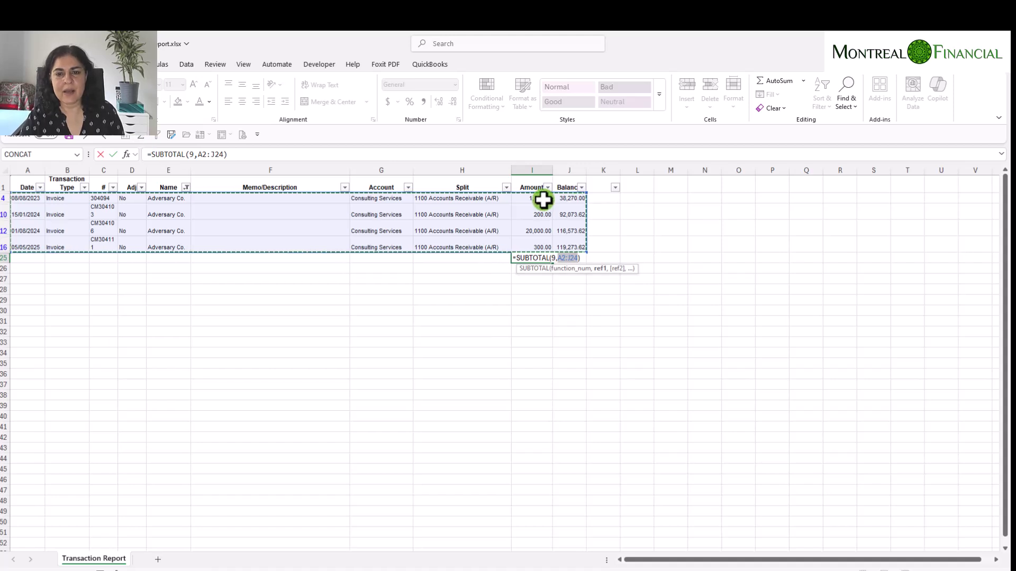
left_click_drag(543, 199, 545, 247)
key("Return")
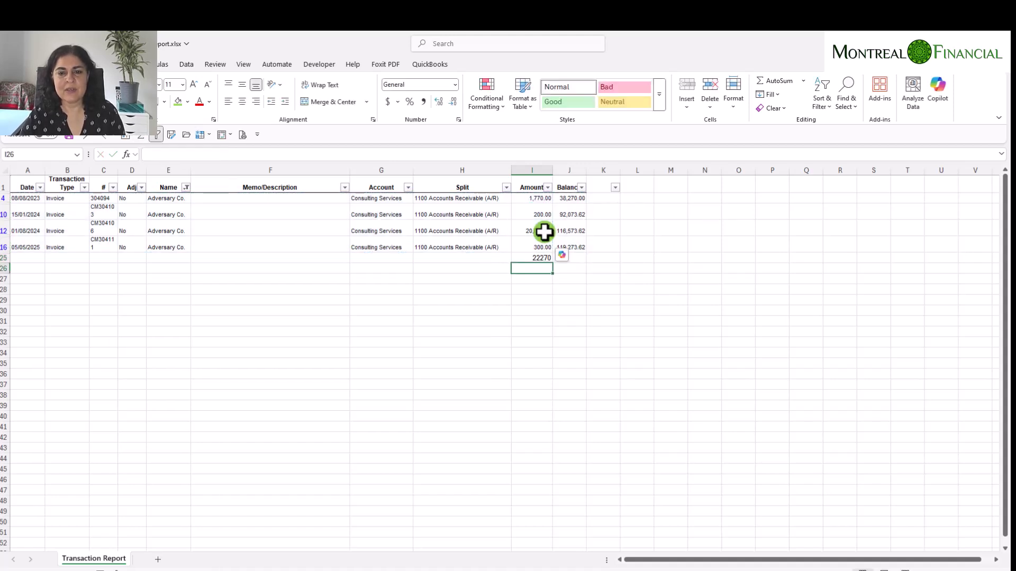
Format the Amount column with comma style and its subtotal in bold, and switch back to QuickBooks Online
left_click(544, 260)
left_click(536, 168)
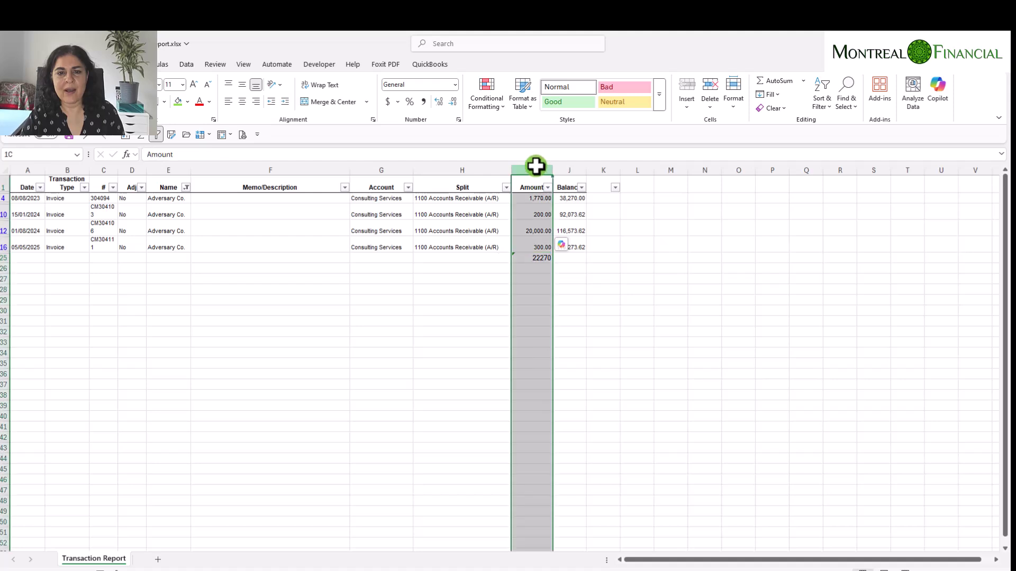
left_click(423, 102)
left_click(502, 286)
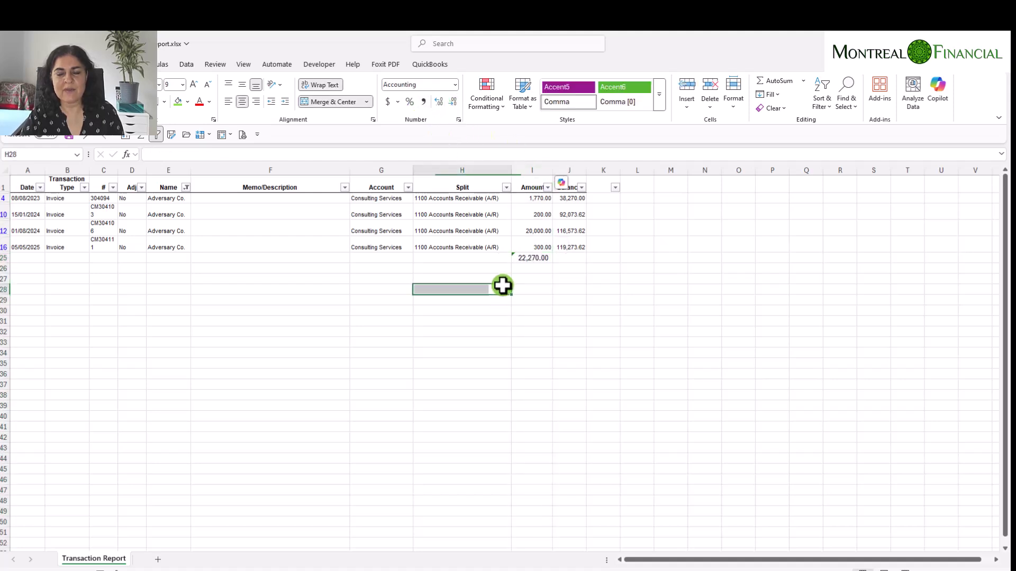
left_click(533, 259)
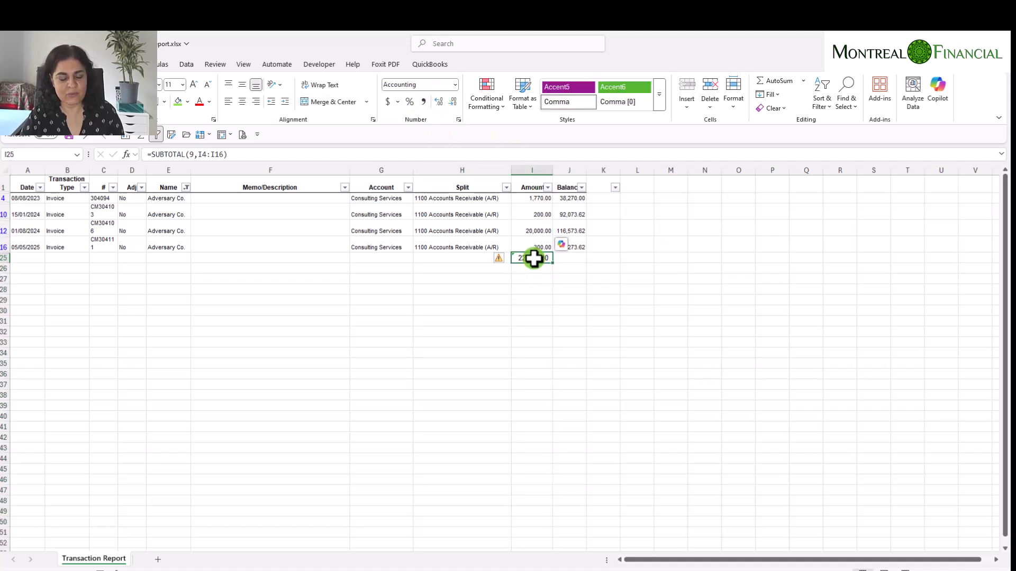
left_click(668, 310)
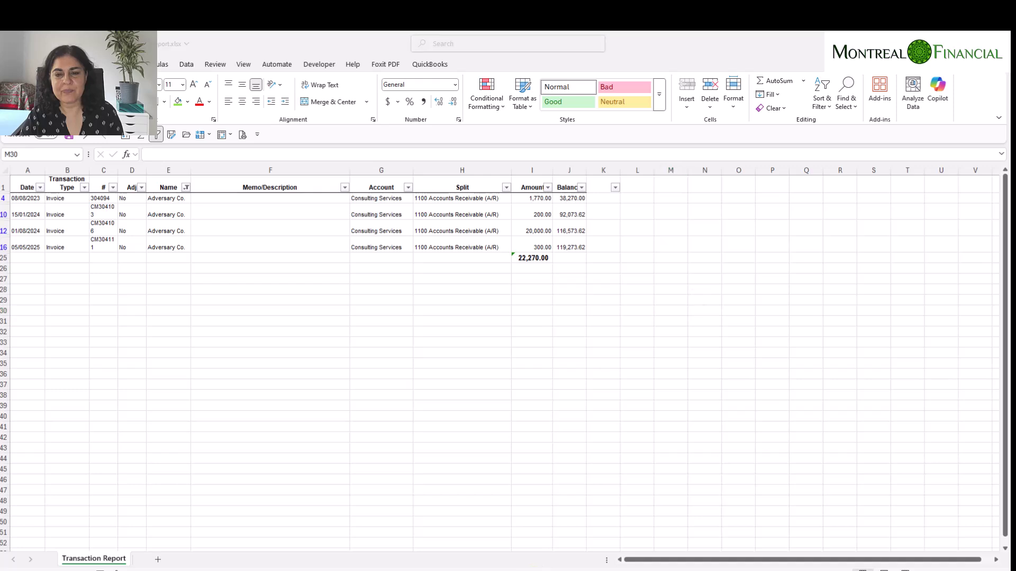
left_click(534, 569)
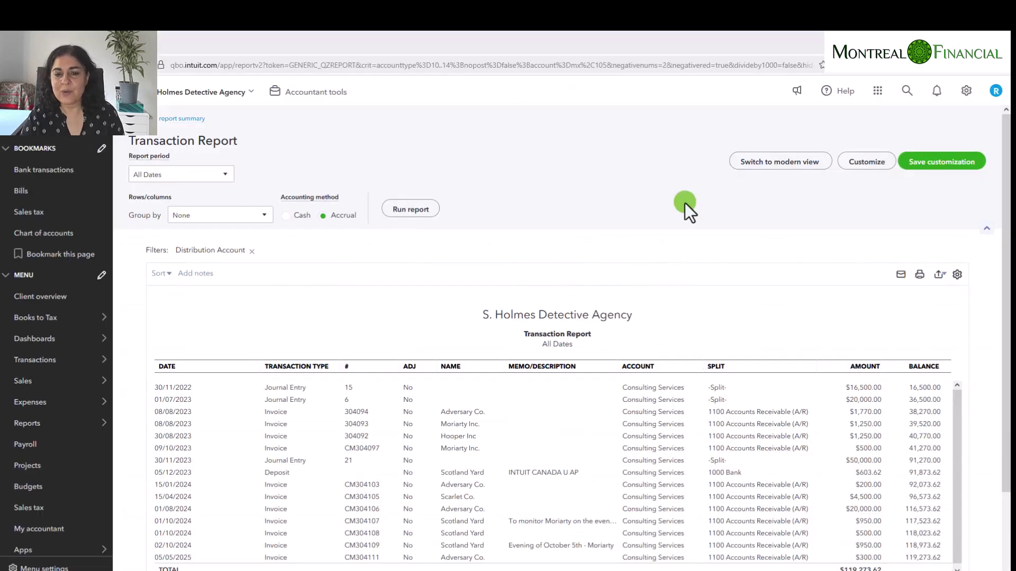